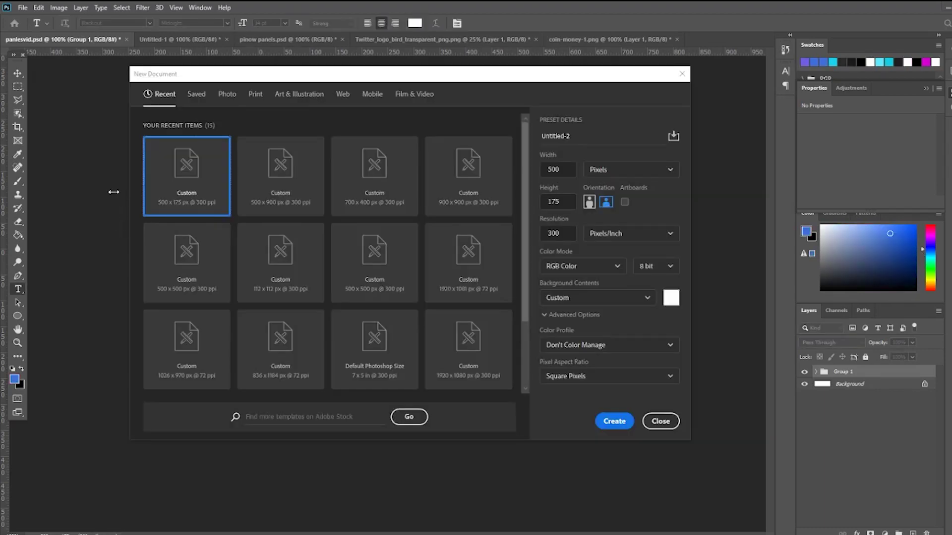
Create the blank white Untitled-2 document at 500 × 175 px and 300 ppi
left_click(22, 10)
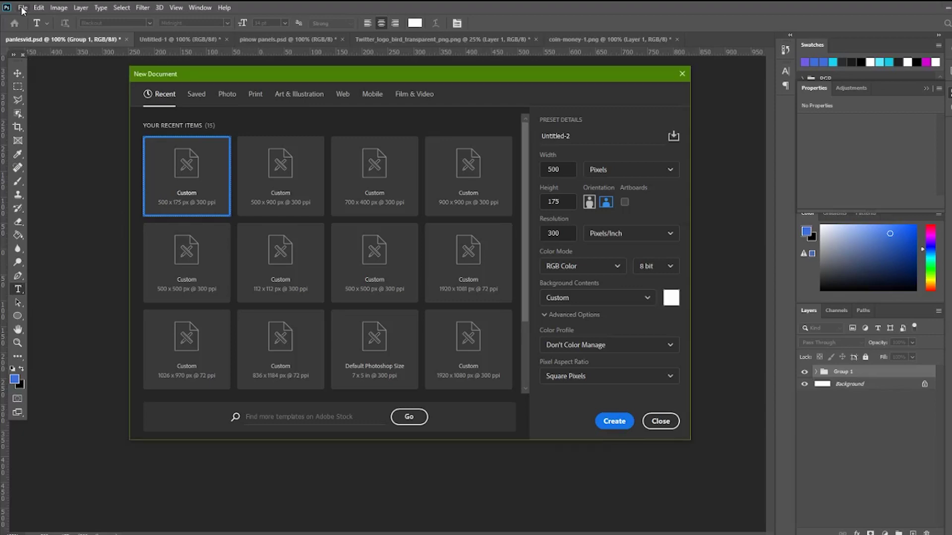
left_click(22, 8)
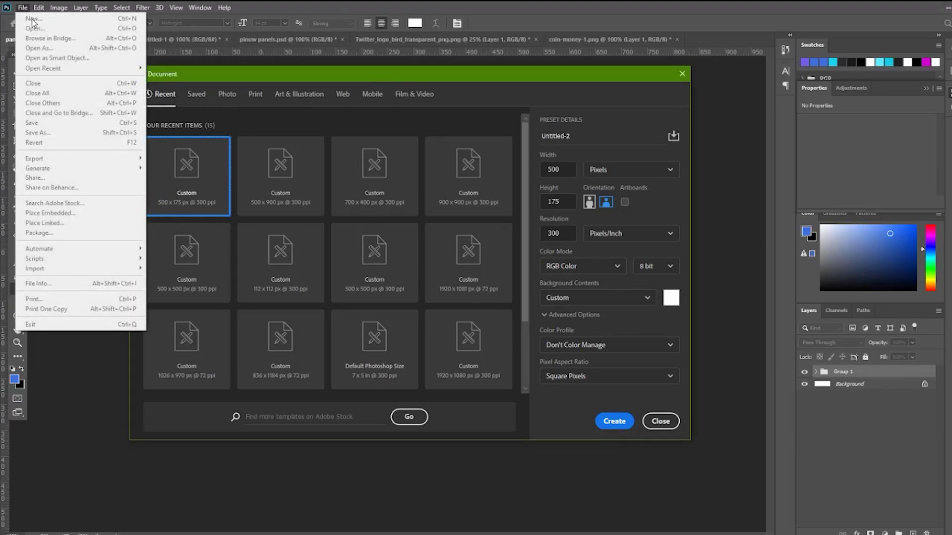
left_click(320, 73)
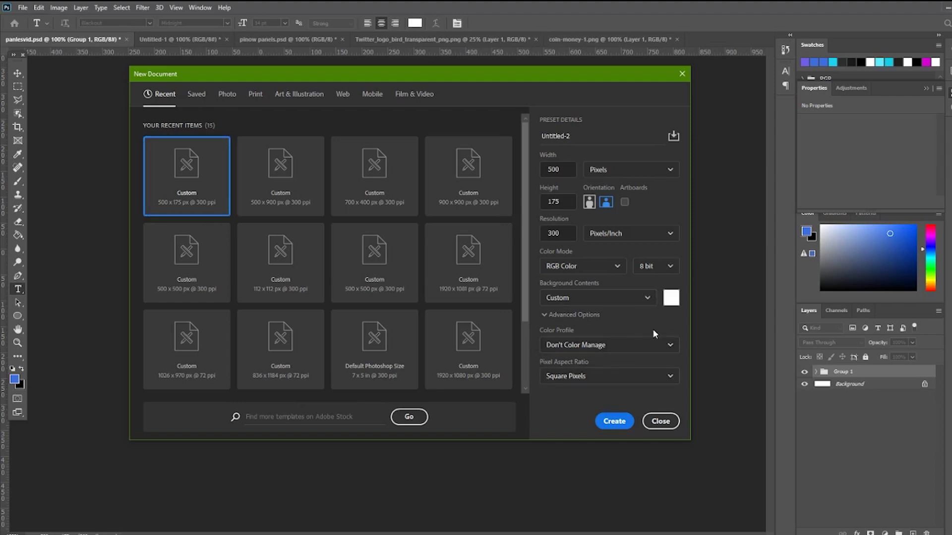
left_click(614, 421)
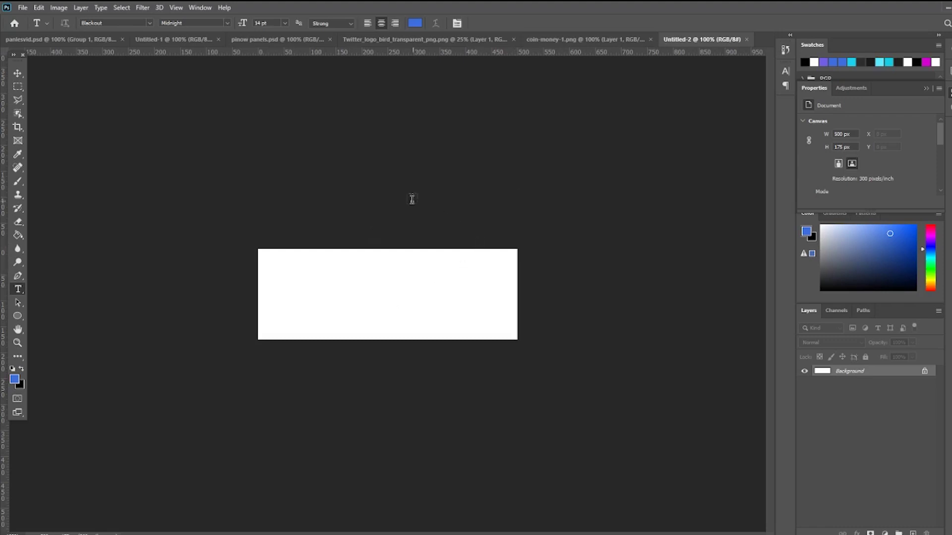
left_click(168, 43)
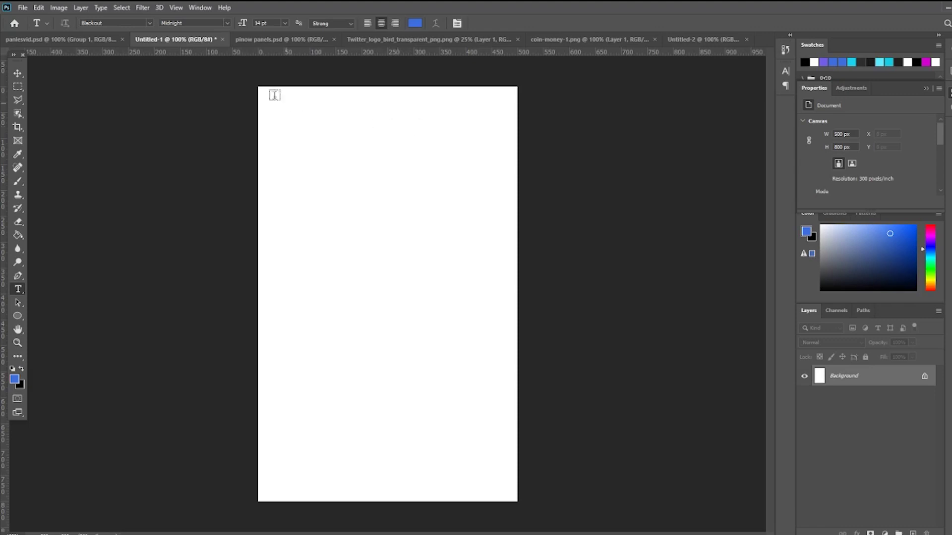
left_click(271, 40)
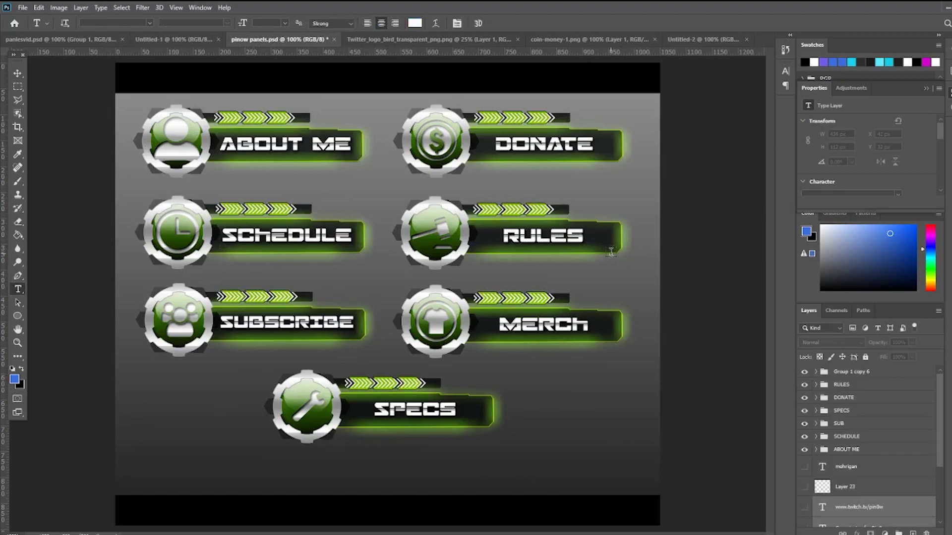
left_click(700, 40)
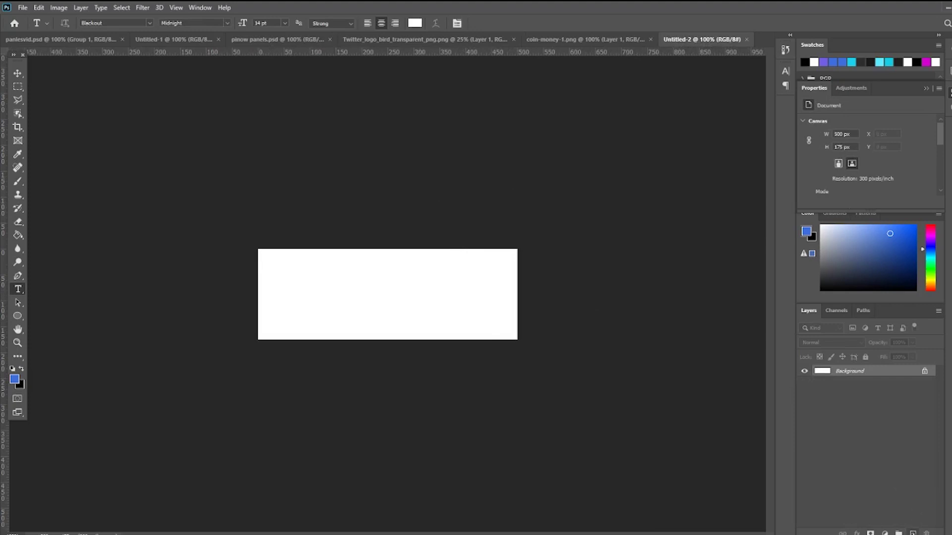
Add Layer 1 and paint-bucket fill it entirely with near-black #0f0f0f
left_click(913, 533)
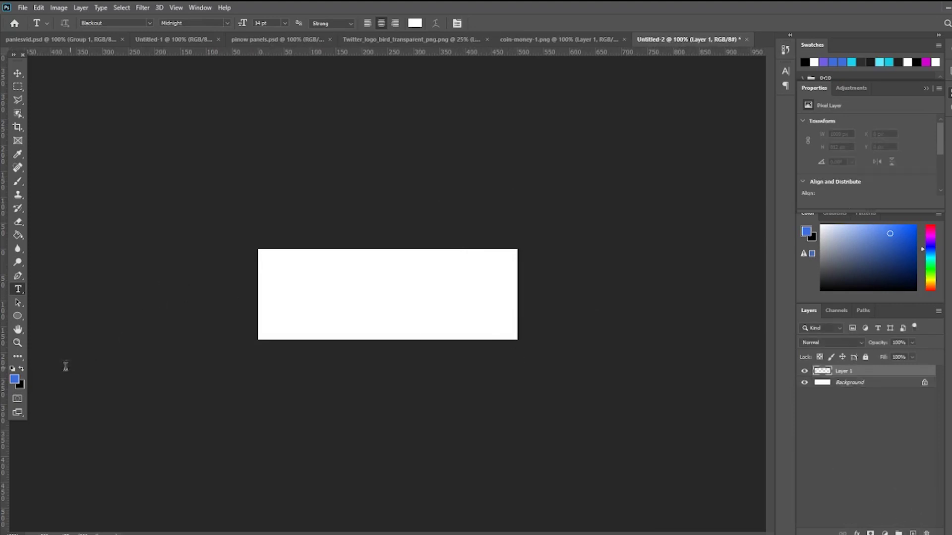
left_click(21, 369)
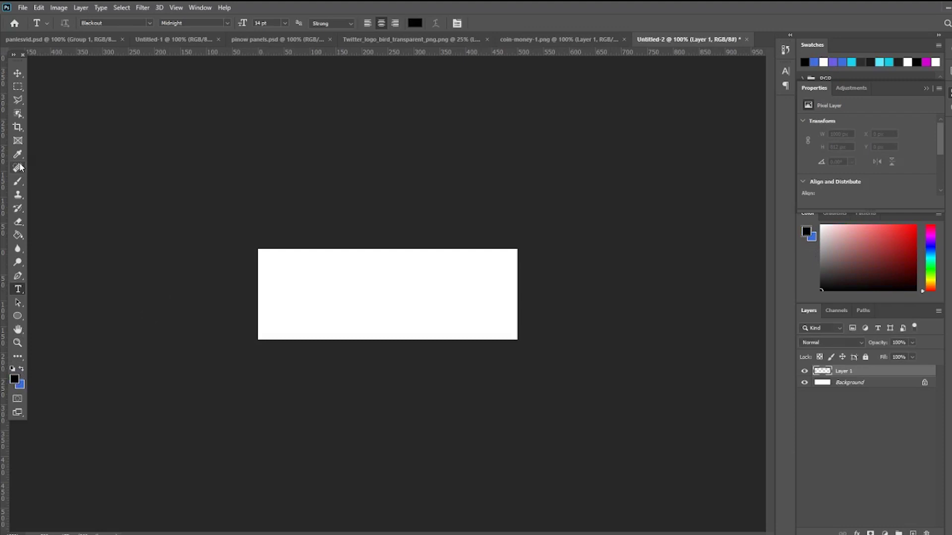
left_click(18, 235)
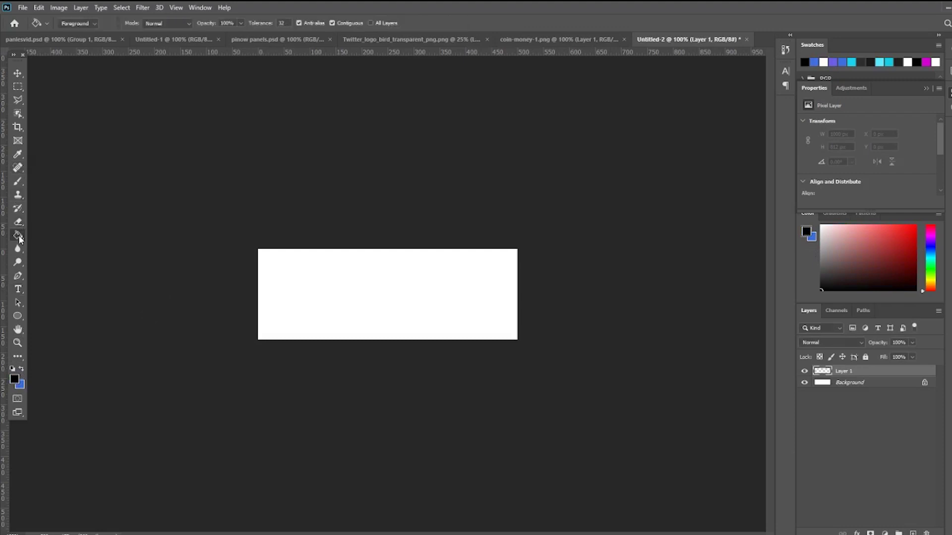
left_click(15, 380)
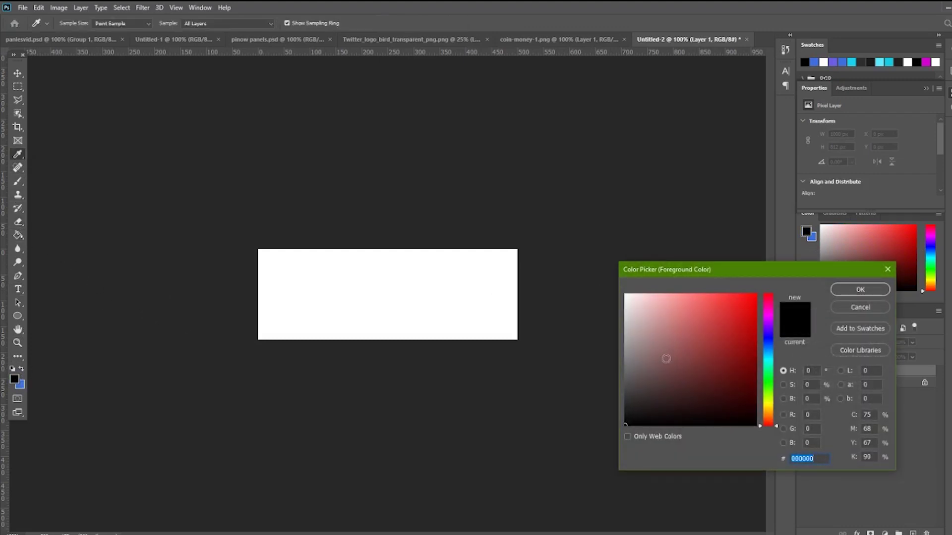
left_click_drag(629, 411, 623, 419)
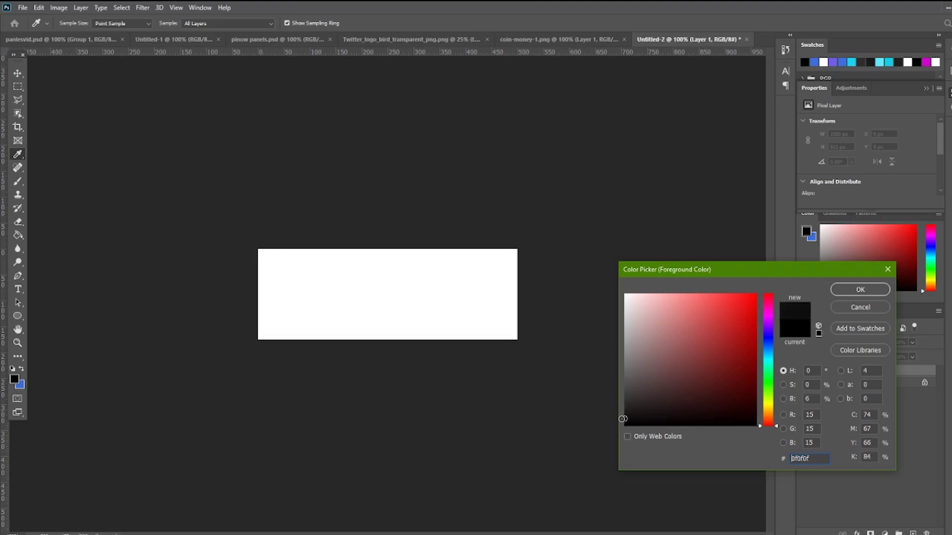
left_click(860, 289)
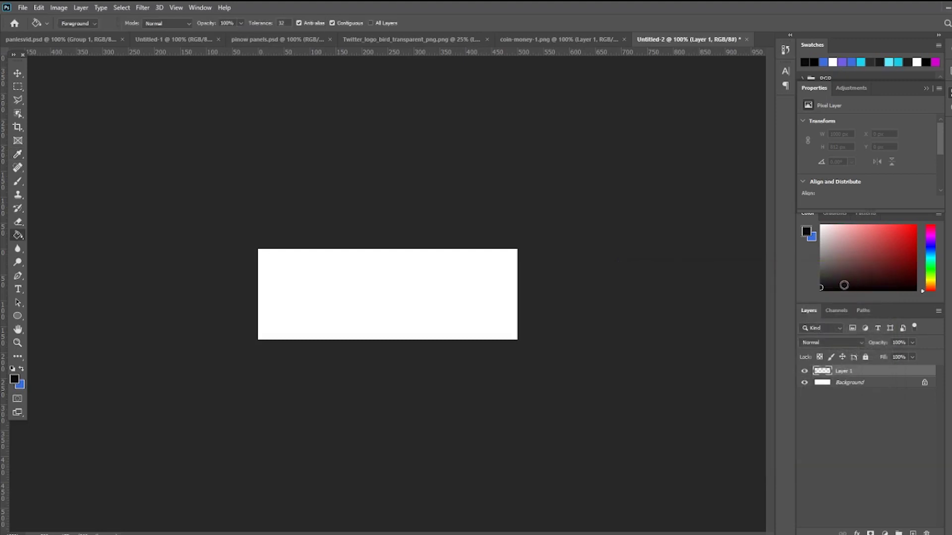
left_click(407, 315)
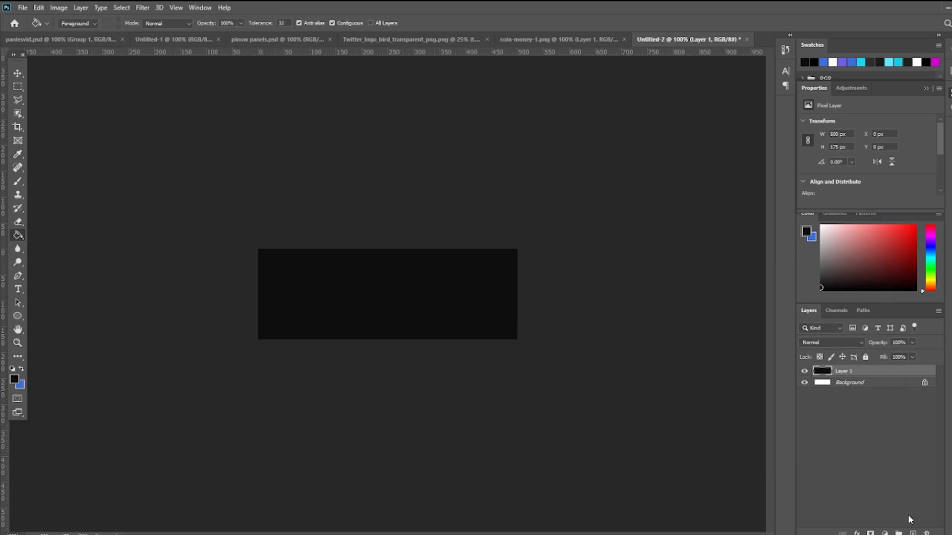
Add Layer 2, hide black Layer 1, and marquee an inset rectangle inside the canvas
left_click(913, 533)
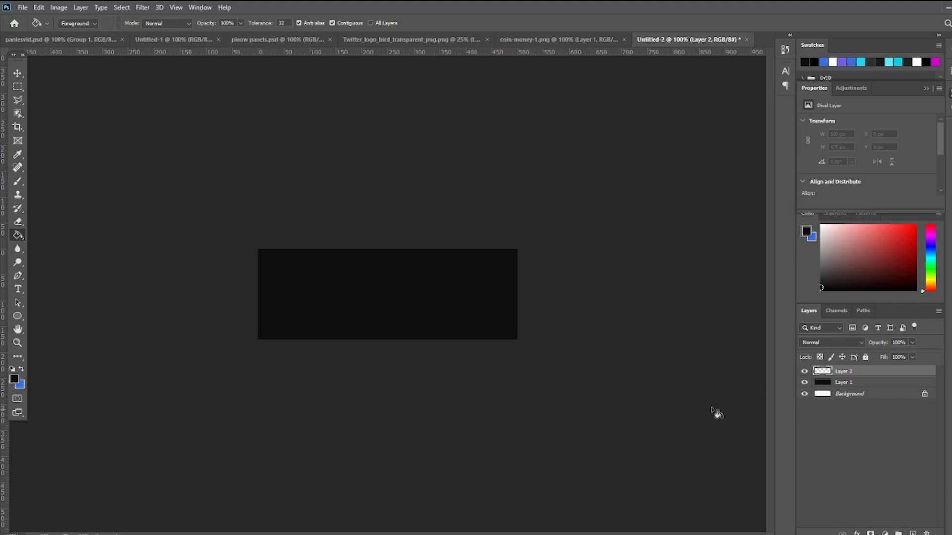
left_click(804, 384)
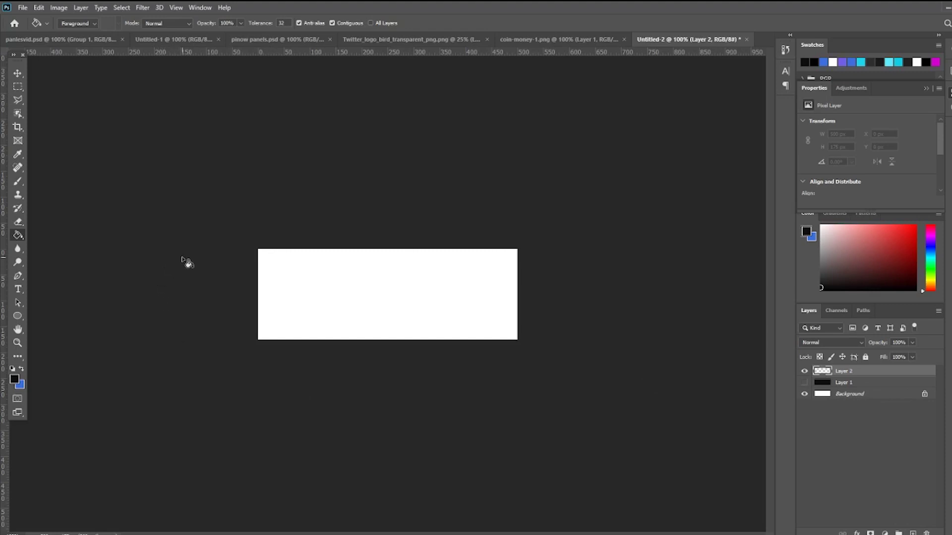
left_click(17, 86)
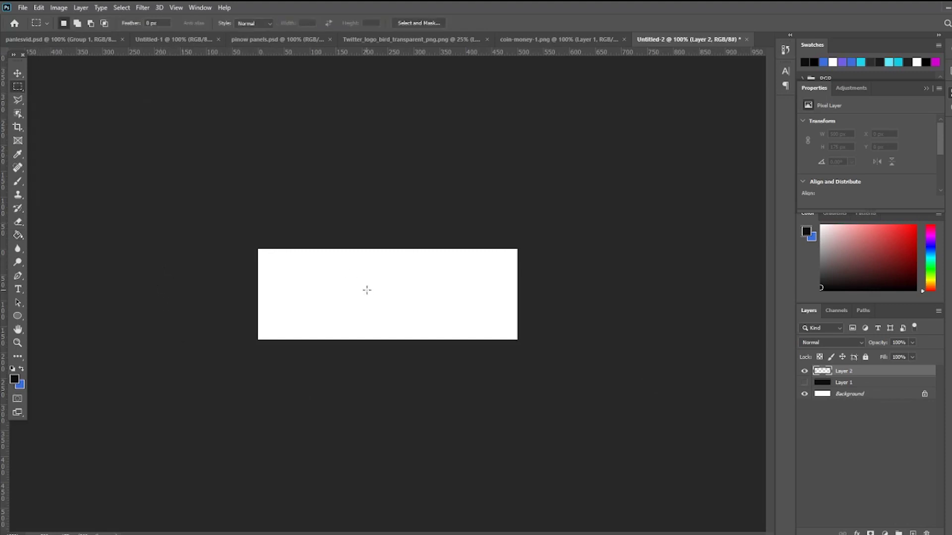
left_click_drag(271, 264, 504, 325)
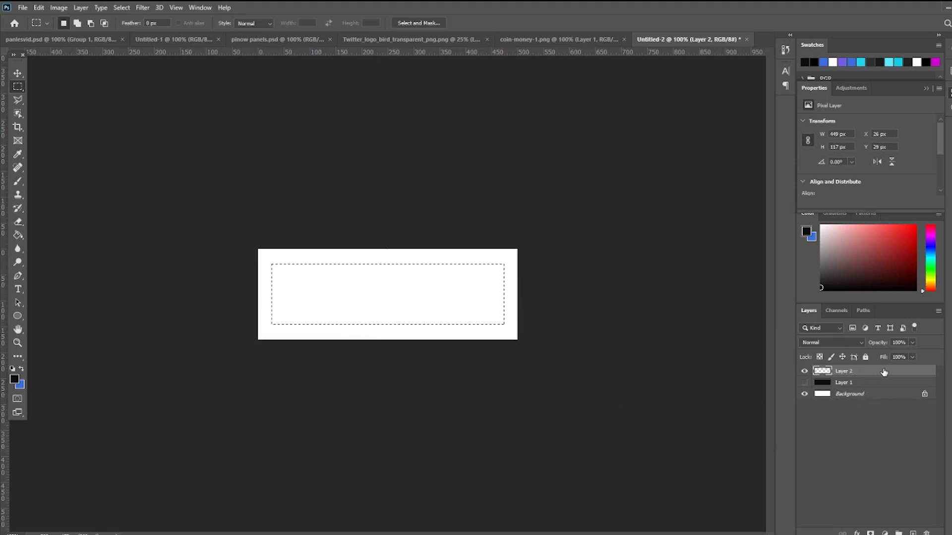
Fill the inset selection with dark grey #2a2a2a and deselect
left_click(18, 235)
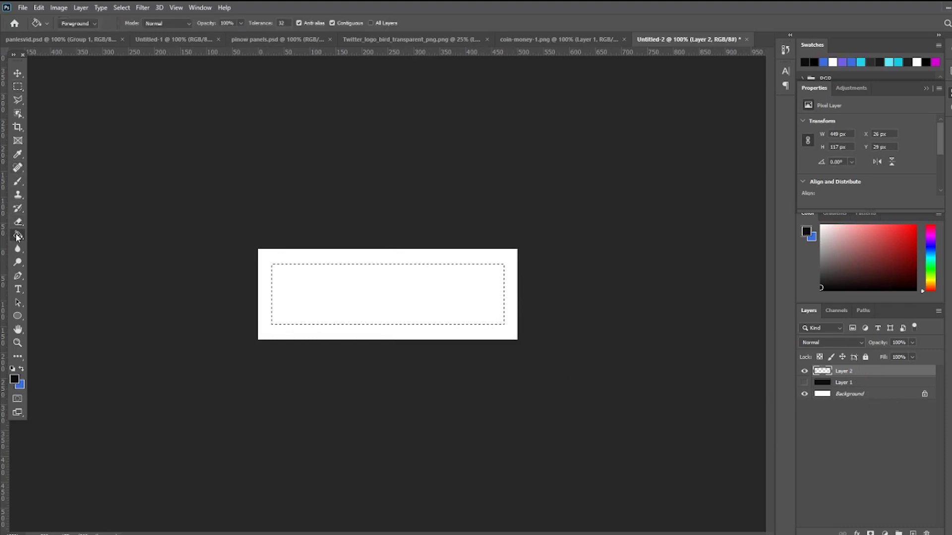
left_click(14, 380)
mouse_move(646, 383)
left_mouse_down()
mouse_move(612, 406)
mouse_move(625, 406)
left_mouse_up()
left_click(861, 289)
key("g")
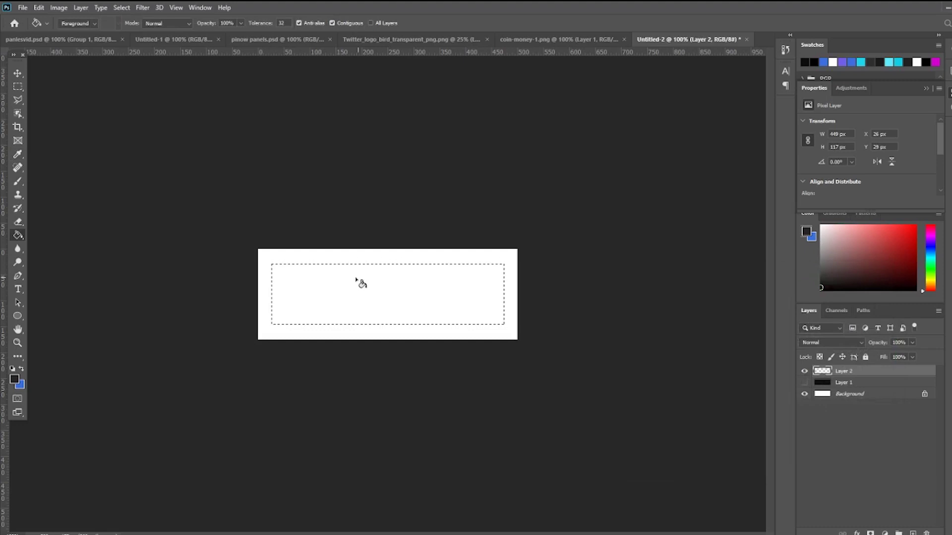
left_click(384, 293)
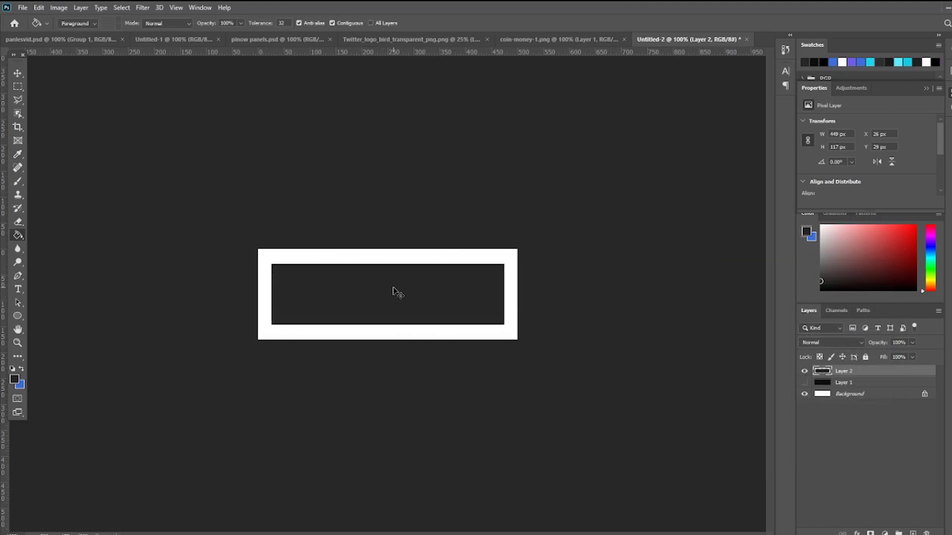
key("ctrl+d")
On a new Layer 3, fill a narrow strip along the inner left edge with blue
left_click(913, 533)
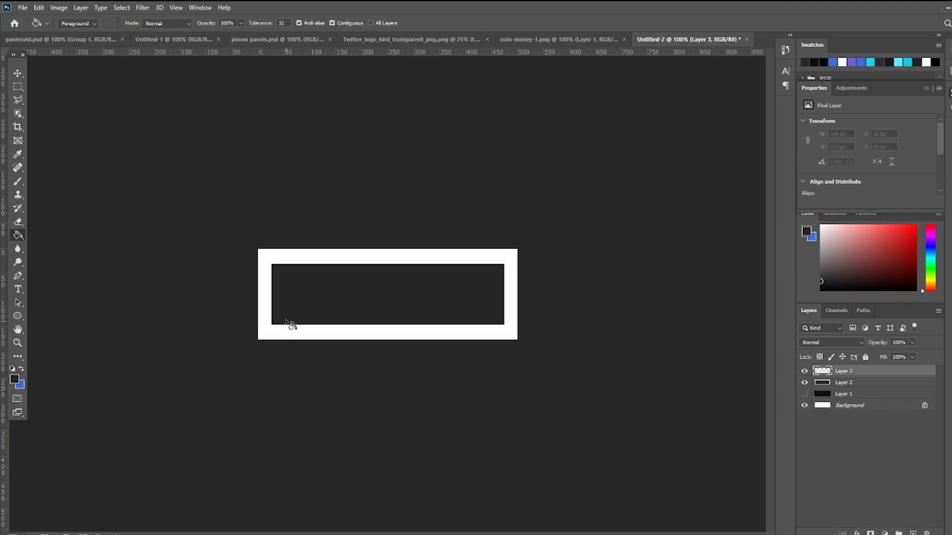
left_click(18, 86)
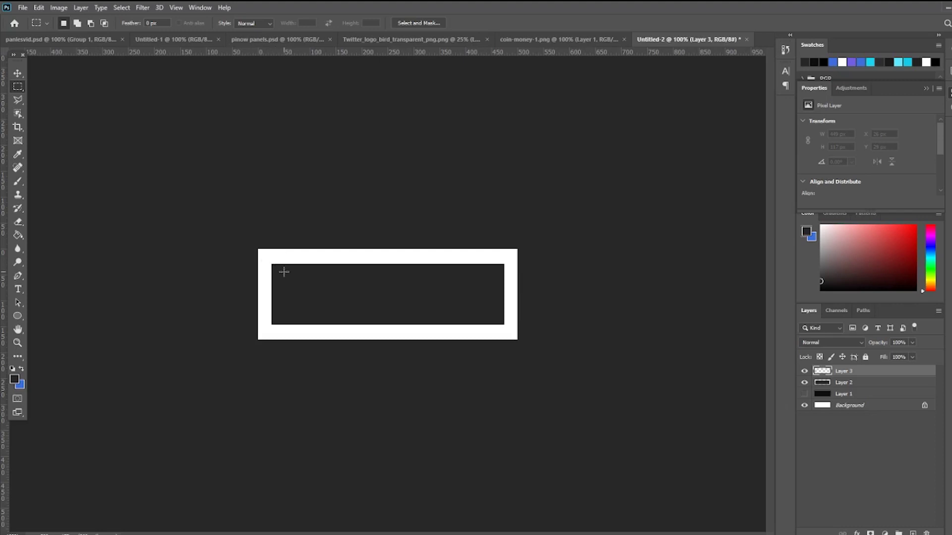
left_click_drag(271, 263, 288, 328)
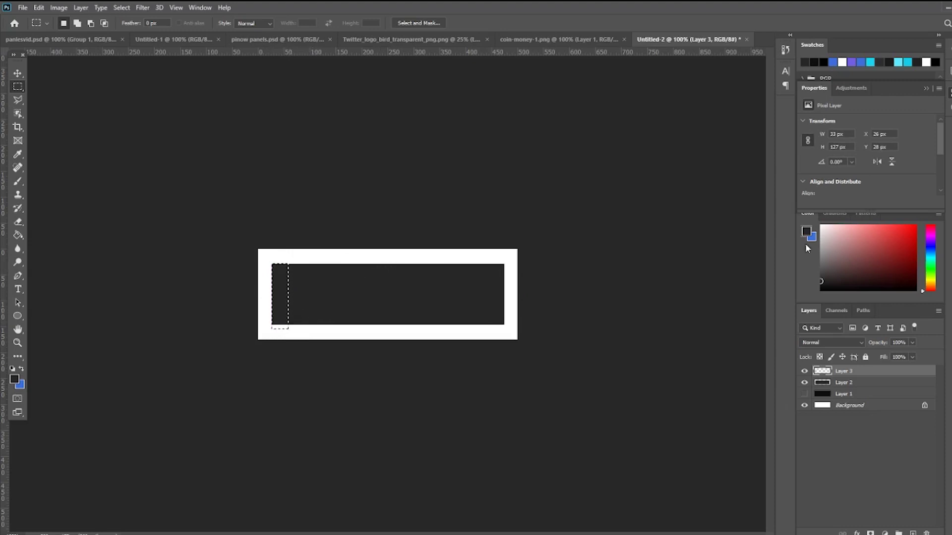
left_click_drag(933, 261, 916, 226)
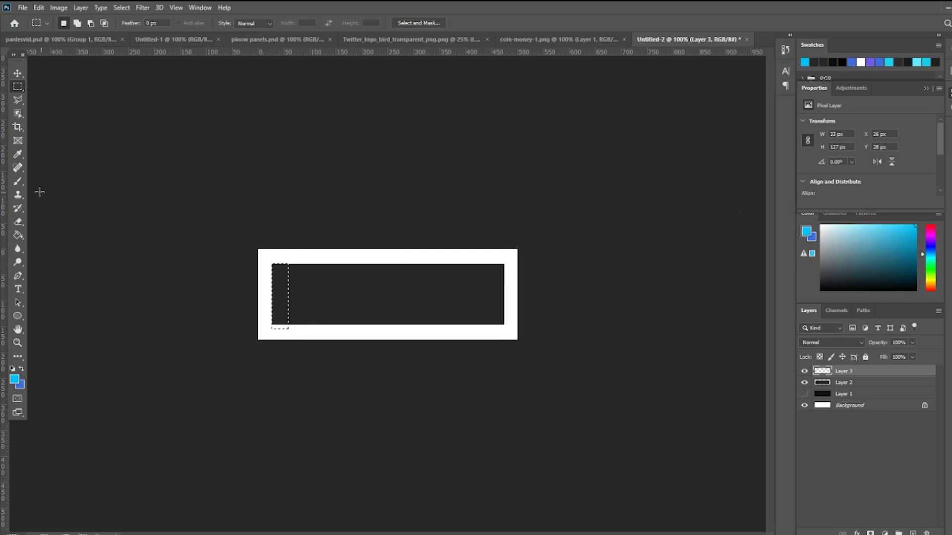
left_click(18, 235)
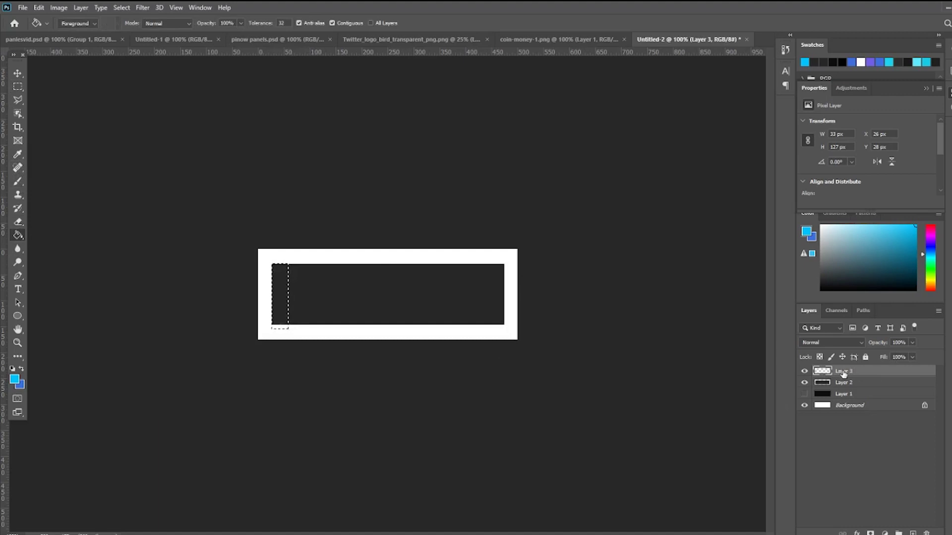
left_click(282, 278)
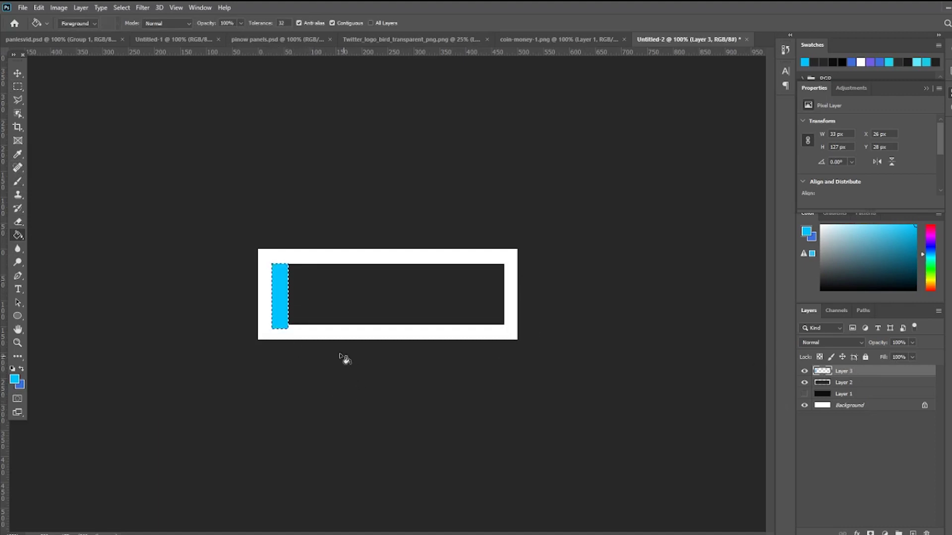
key("ctrl+d")
Rename Layer 3 to 'color rectangle' and Layer 2 to 'base'
double_click(844, 372)
type("color rectangle")
key("Return")
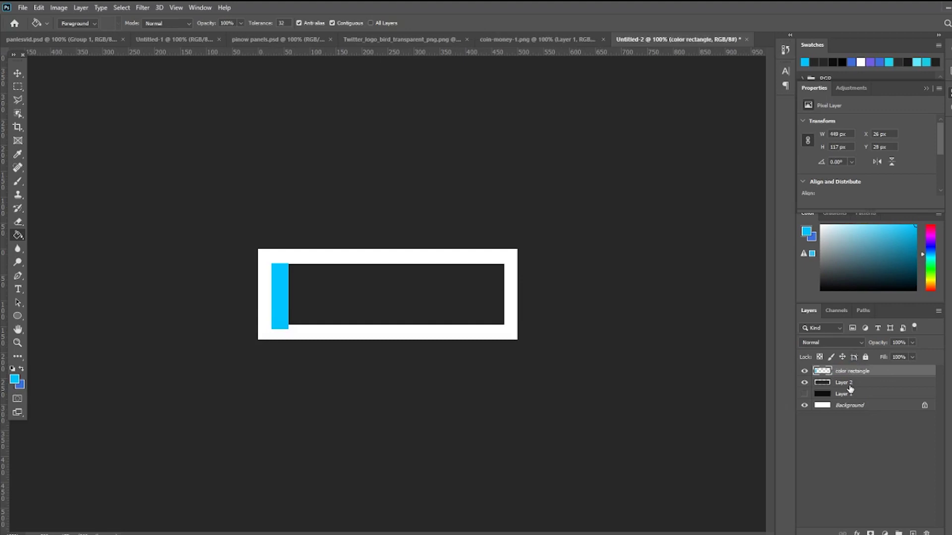
double_click(845, 382)
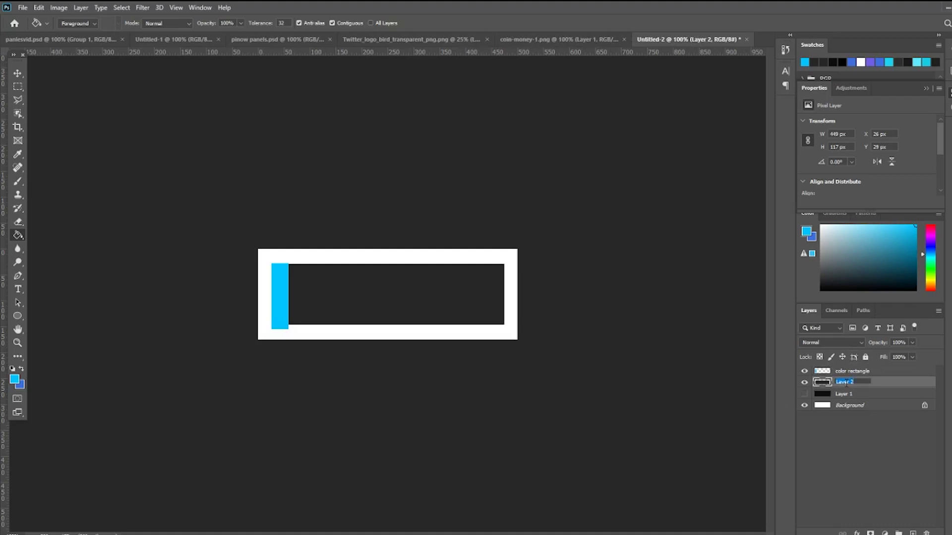
type("base")
left_click(852, 371)
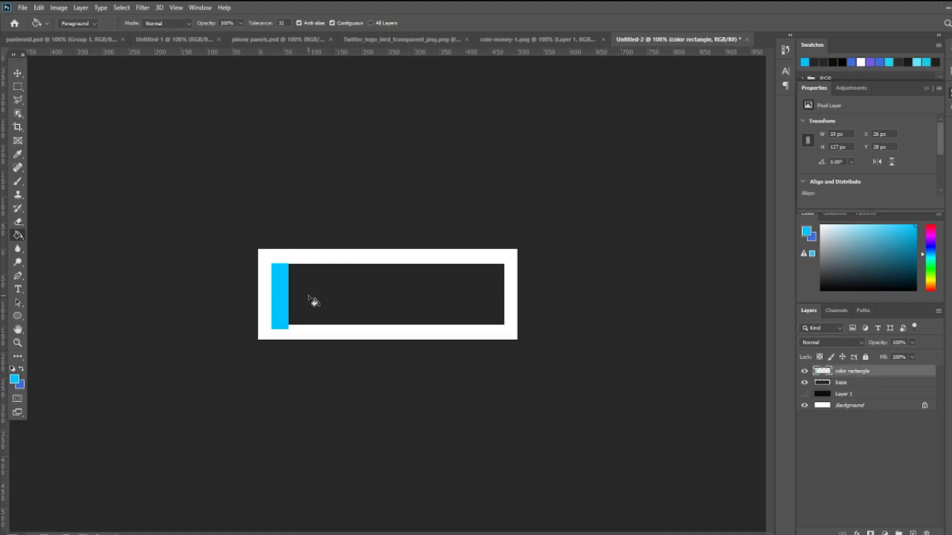
Load the base layer's outline as a selection and invert it
scroll(303, 285, "up", 4)
scroll(141, 290, "up", 2)
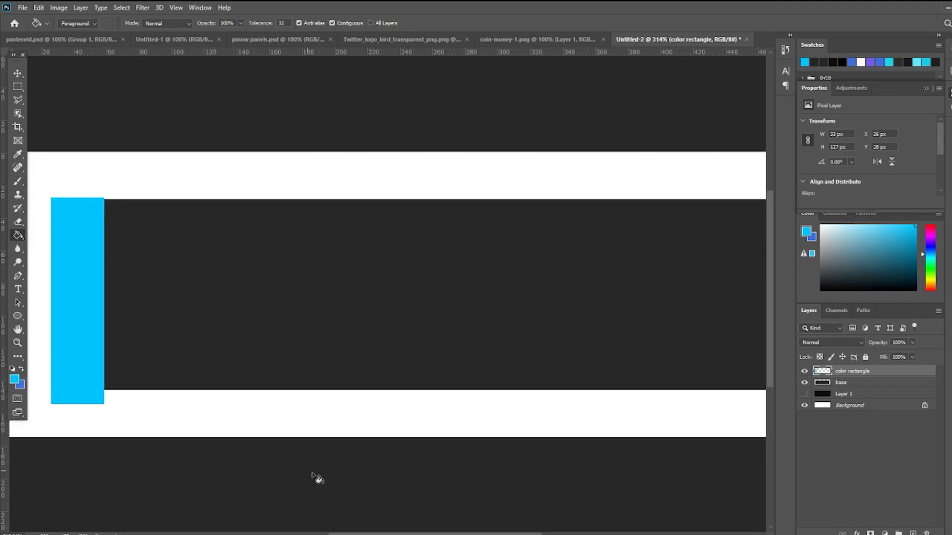
scroll(368, 528, "left", 2)
scroll(523, 410, "left", 2)
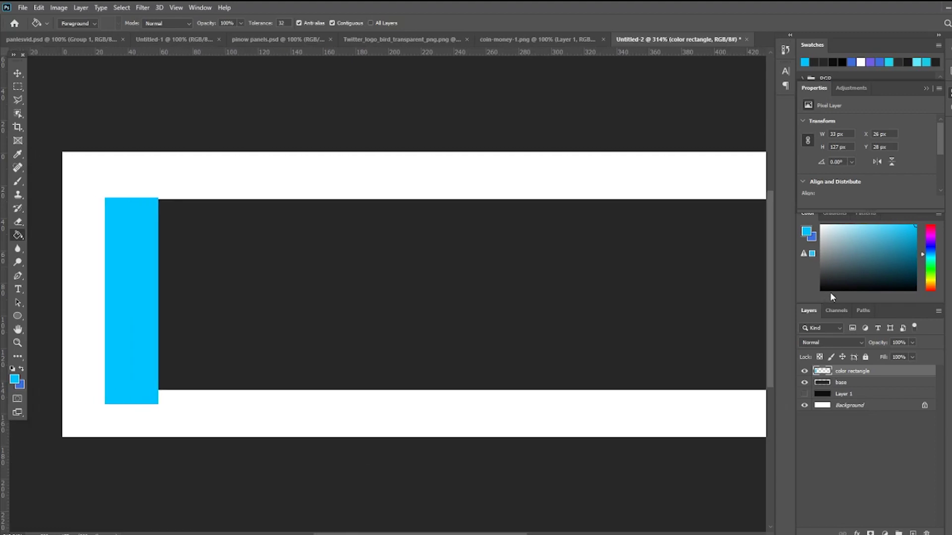
left_click(859, 383)
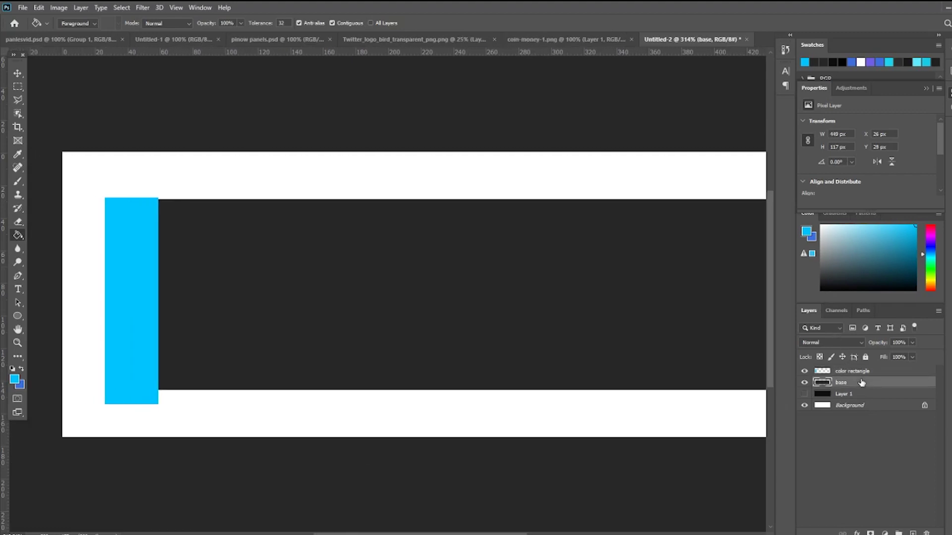
left_click(822, 383, "ctrl")
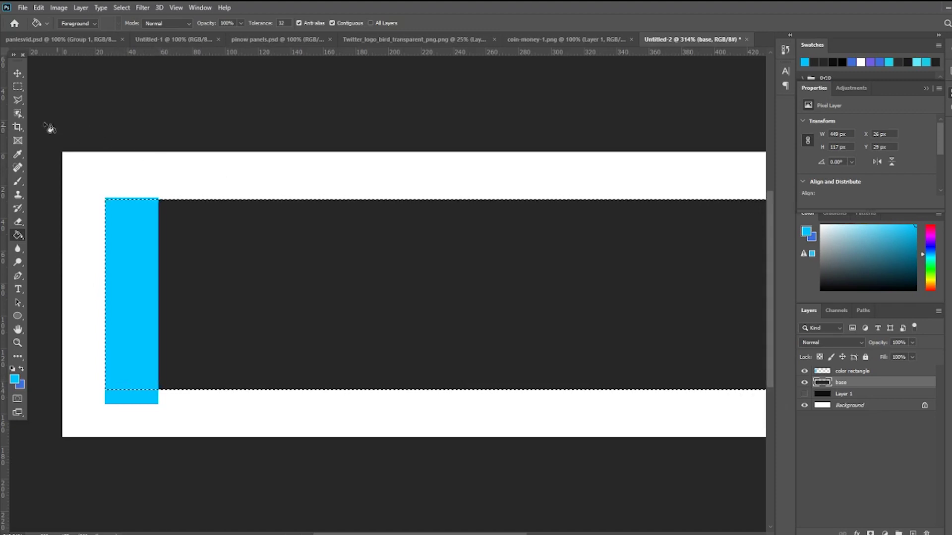
left_click(18, 86)
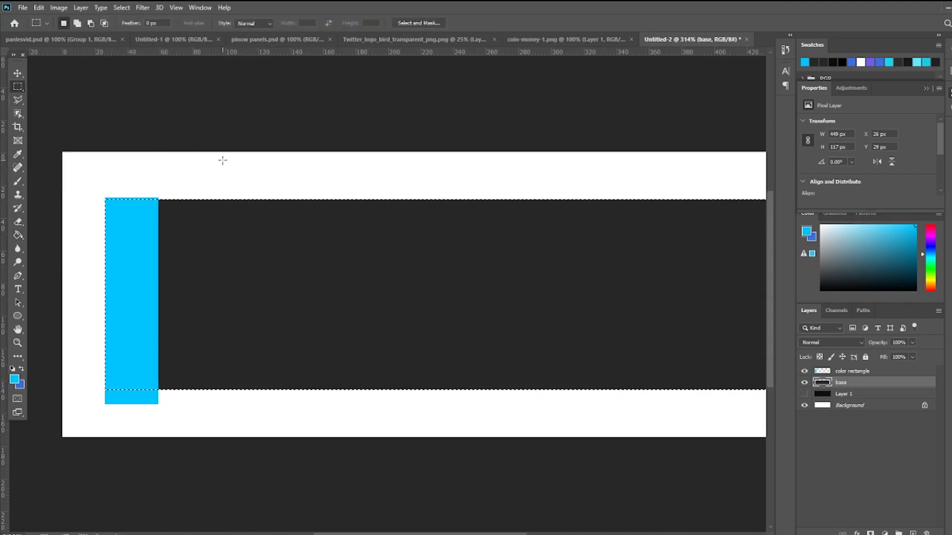
right_click(265, 174)
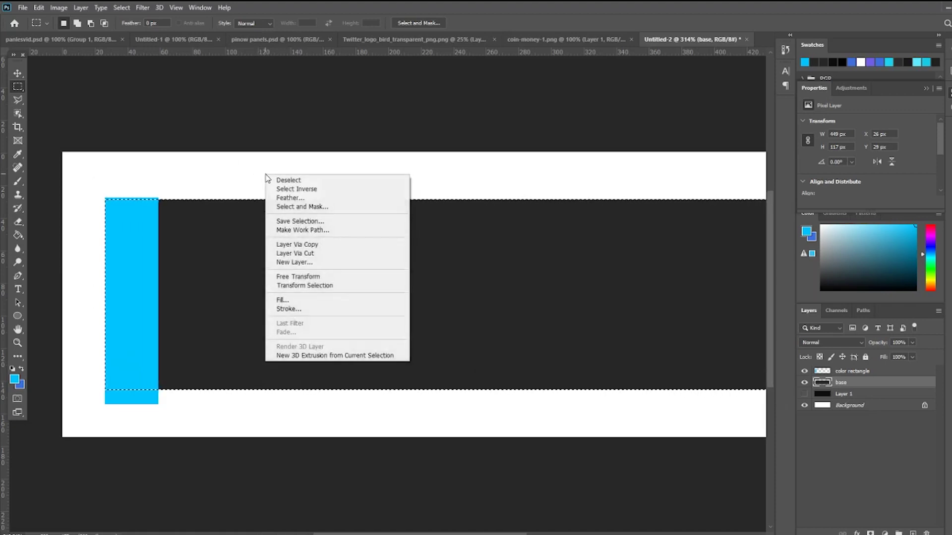
left_click(291, 191)
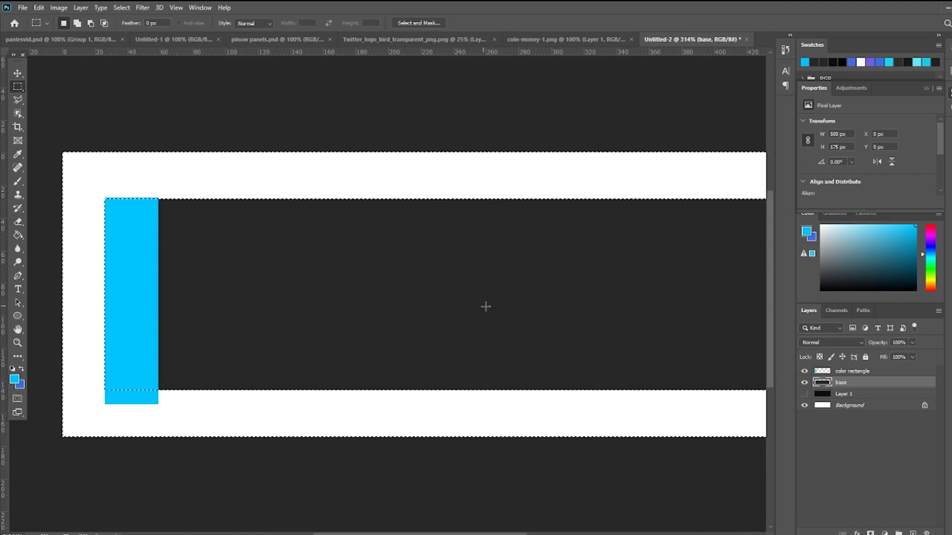
Delete the blue bar's overflow on the color rectangle layer and deselect
left_click(847, 374)
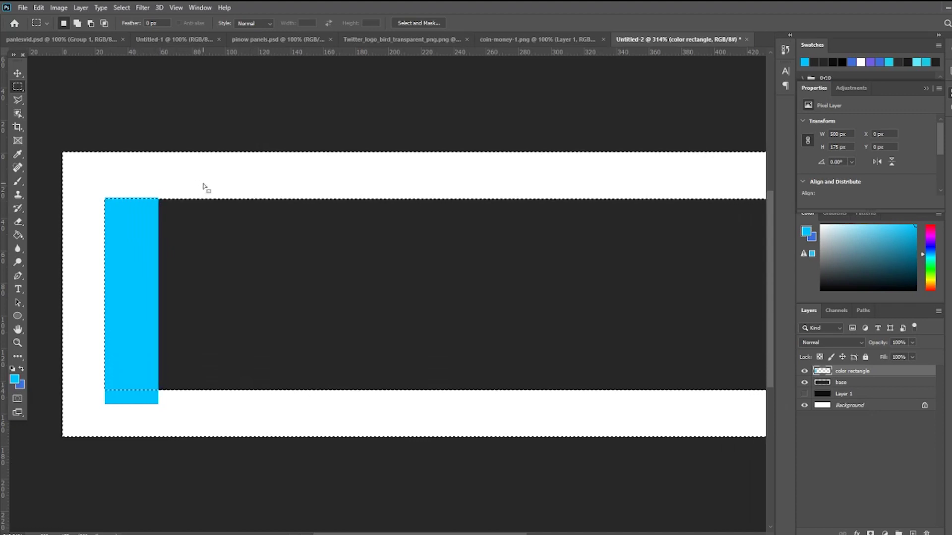
key("Delete")
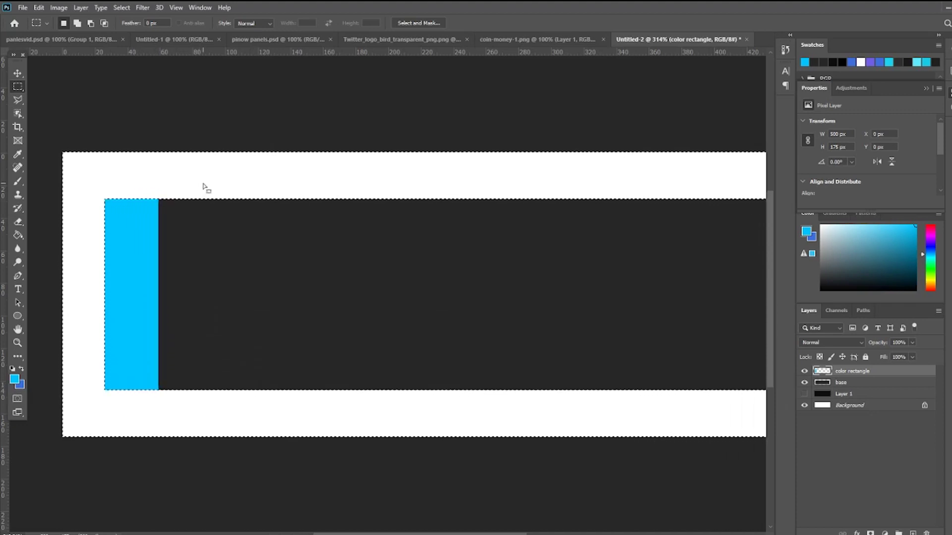
key("ctrl+d")
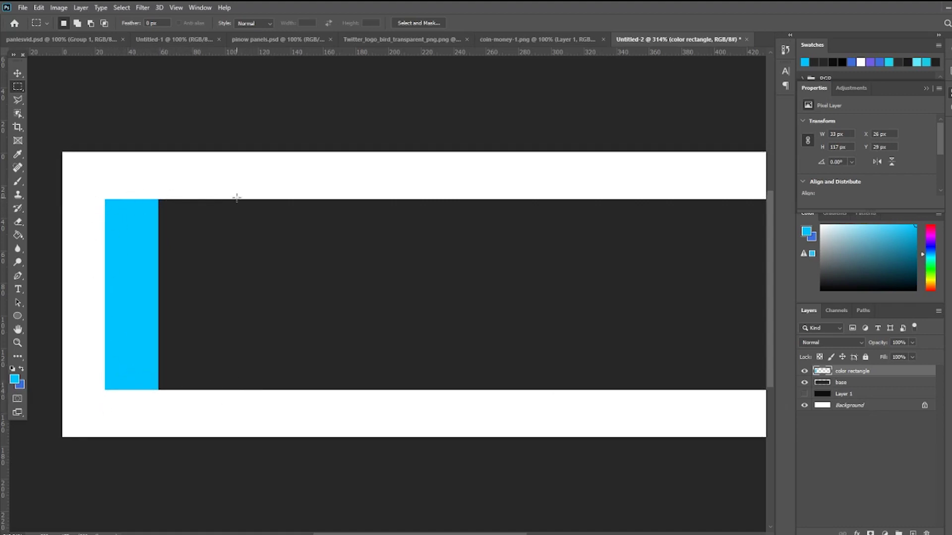
Type TWITTER at 16 pt on the dark band and move it right of the blue bar
scroll(365, 399, "up", 1)
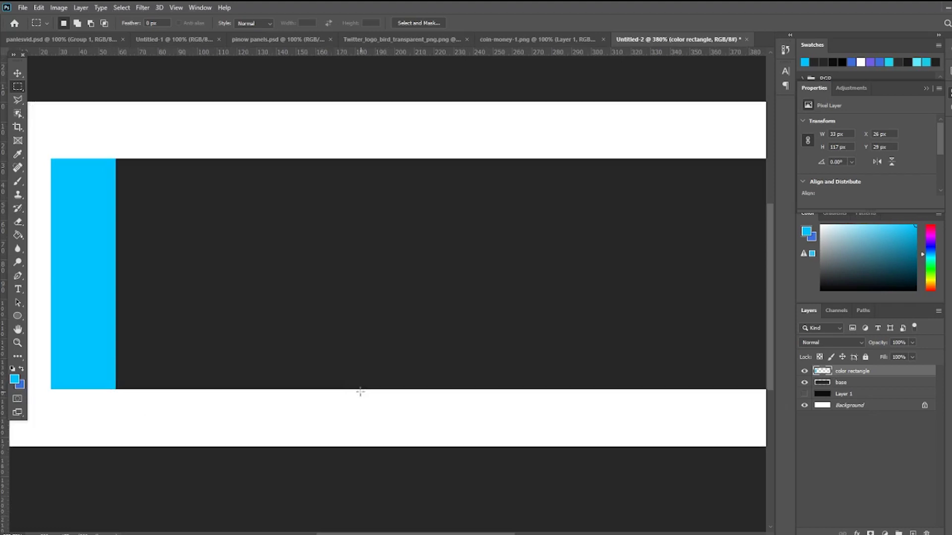
scroll(366, 396, "down", 3)
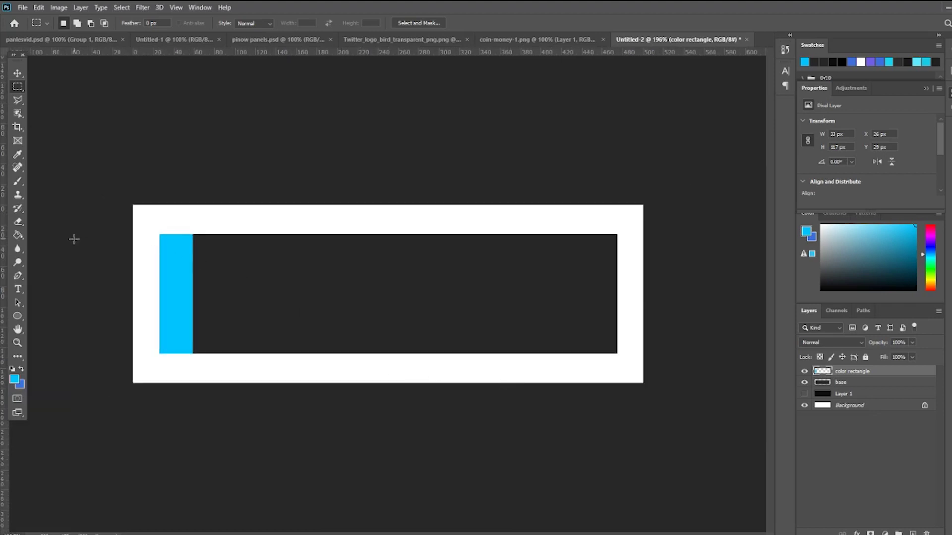
left_click(19, 289)
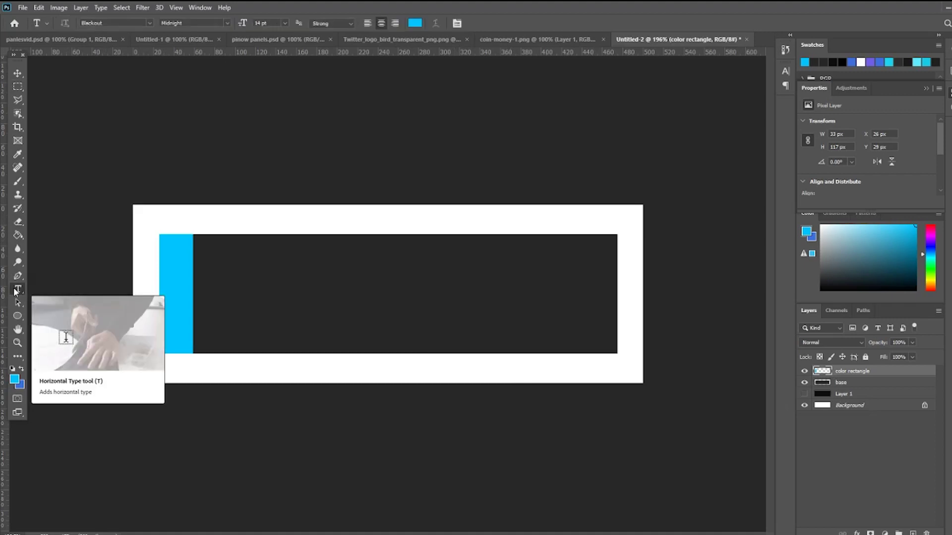
left_click_drag(300, 246, 594, 333)
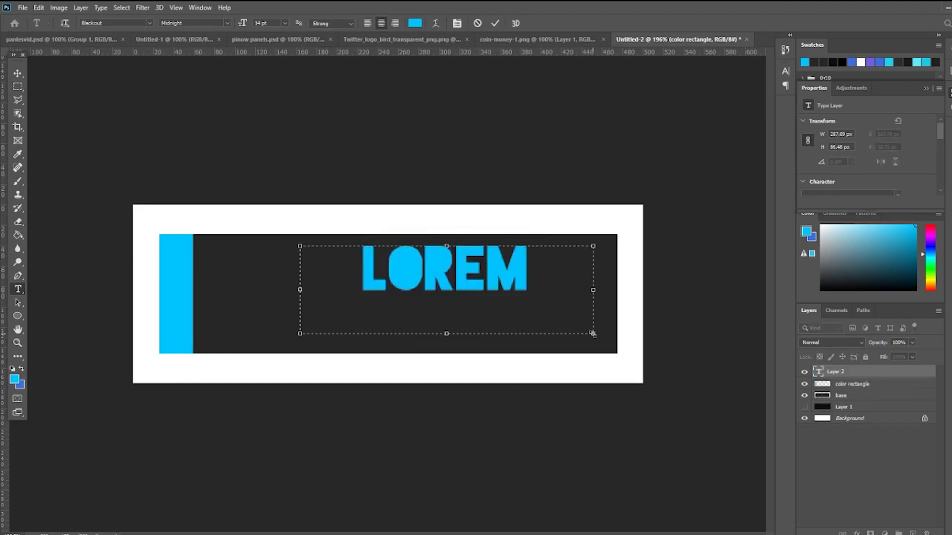
type("TWITTER")
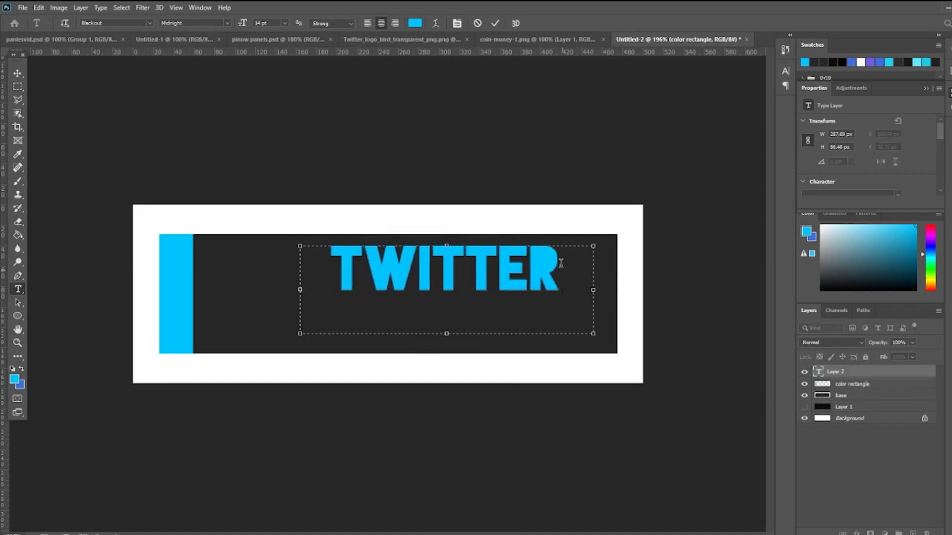
left_click_drag(565, 265, 329, 270)
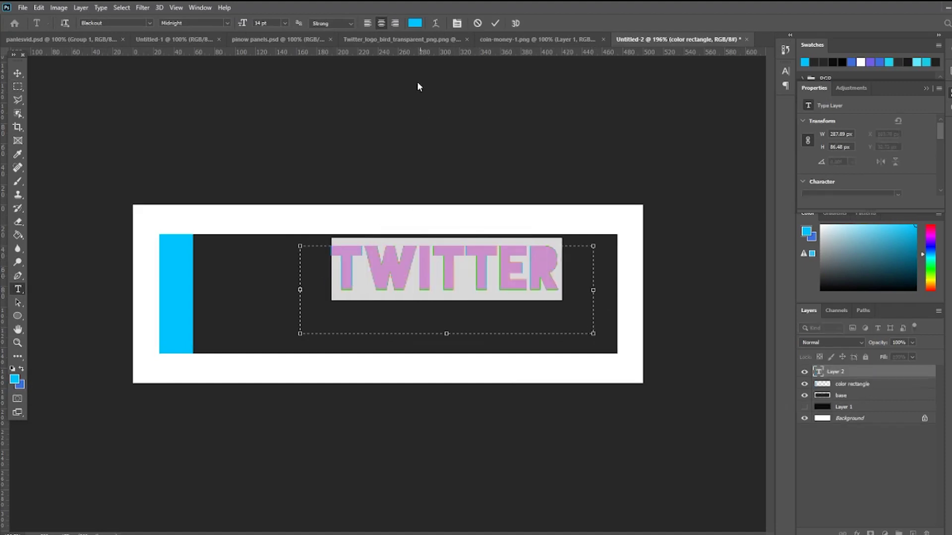
left_click(285, 23)
left_click(273, 102)
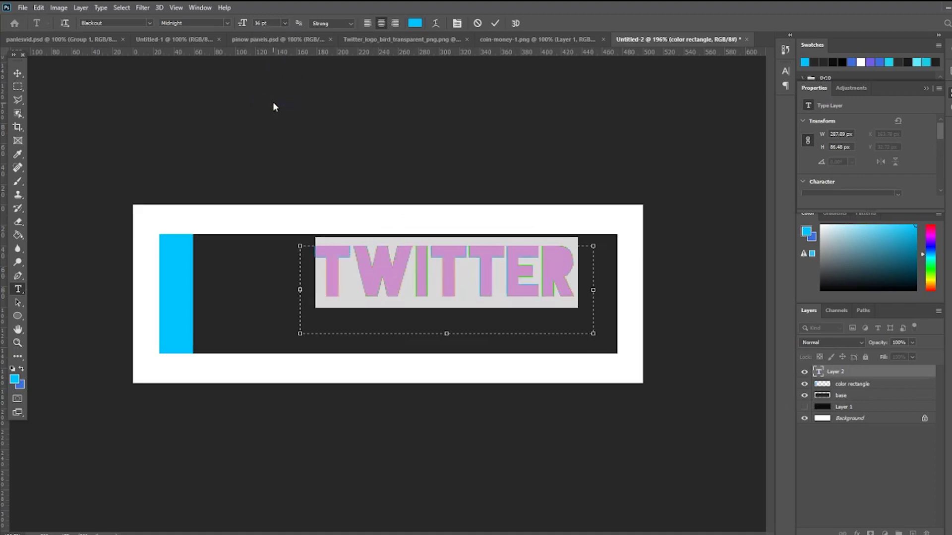
key("ctrl+Return")
left_click(18, 73)
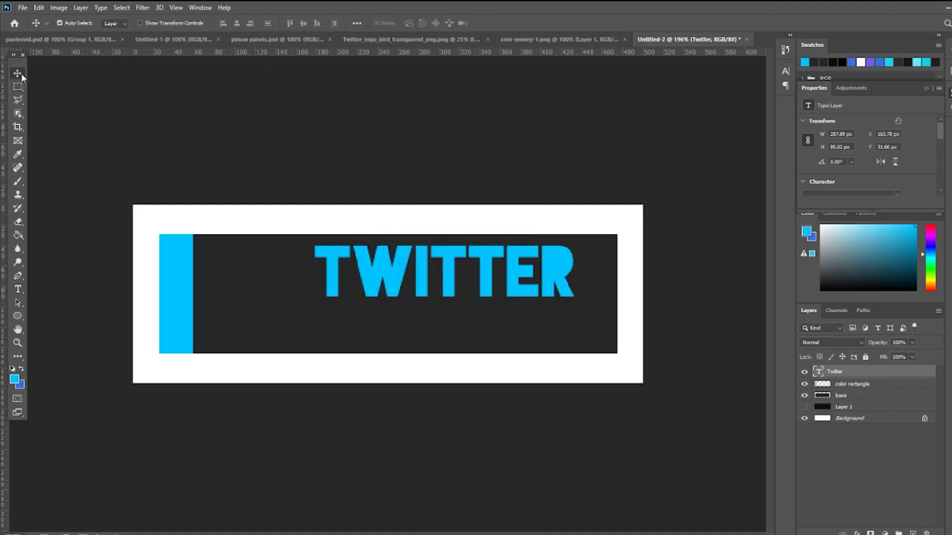
left_click_drag(432, 258, 457, 280)
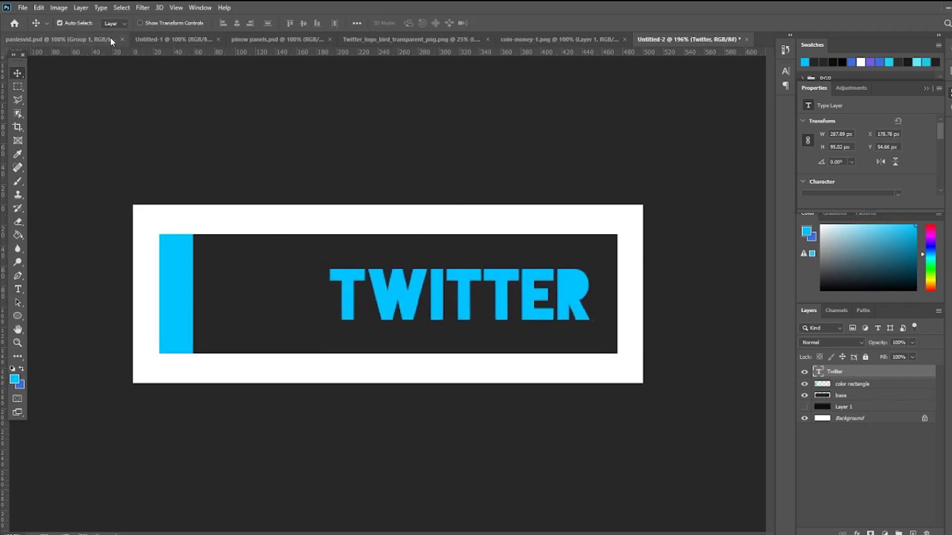
Turn on Auto-Select and change the TWITTER text's font to Blackout
left_click(67, 21)
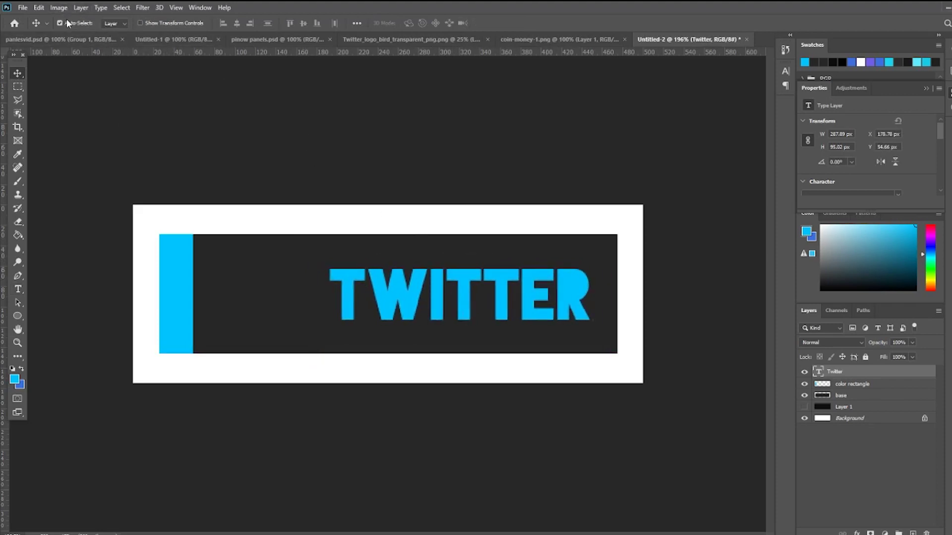
left_click(20, 292)
left_click(151, 22)
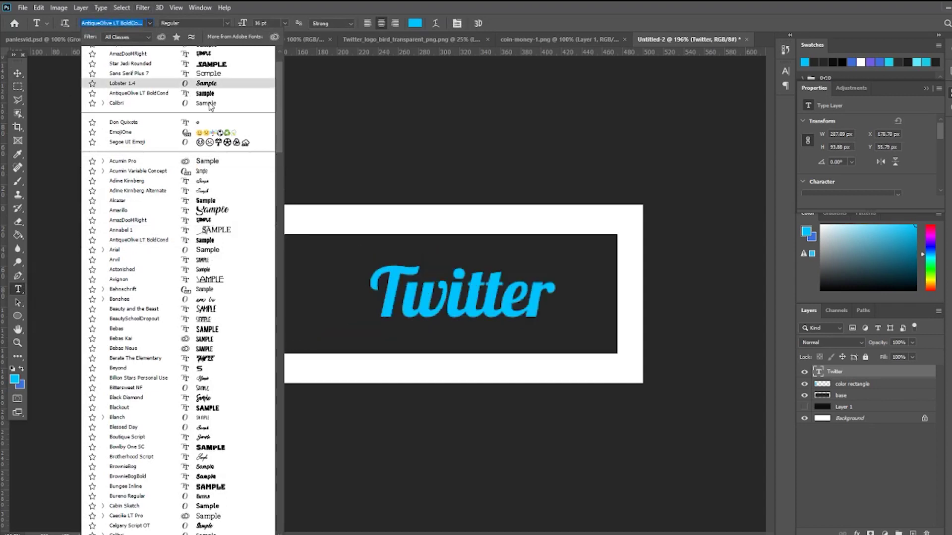
scroll(211, 106, "up", 1)
scroll(211, 105, "up", 1)
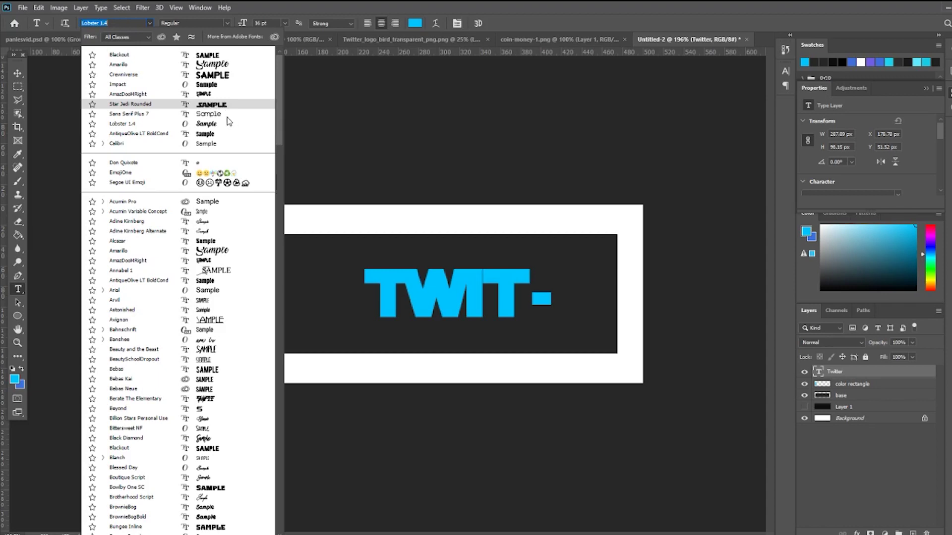
left_click(221, 57)
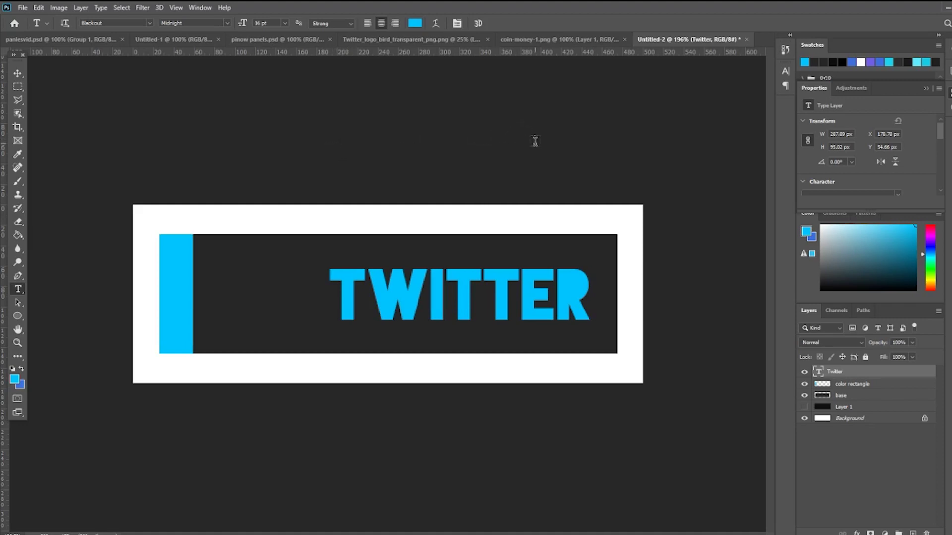
Bring up the Twitter_logo_bird_transparent_png.png document with the Move tool ready
left_click(417, 40)
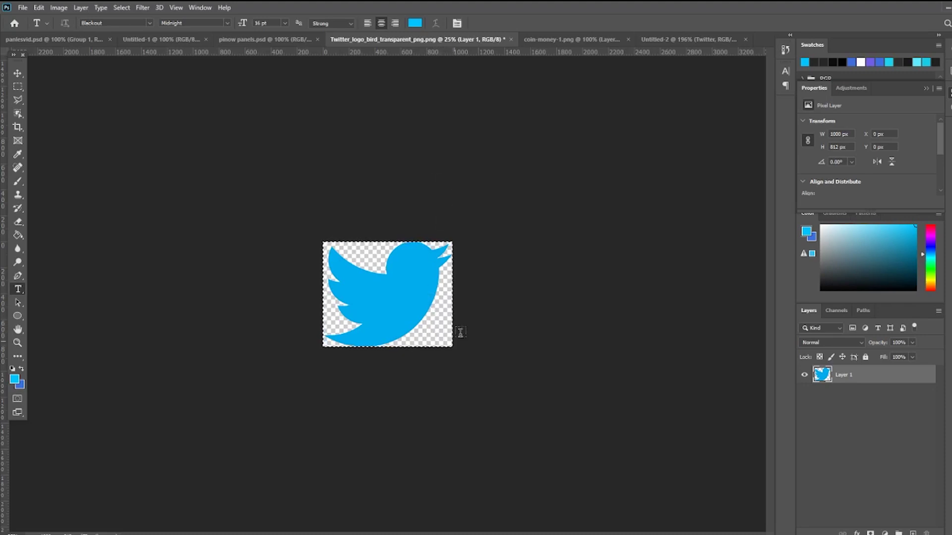
key("v")
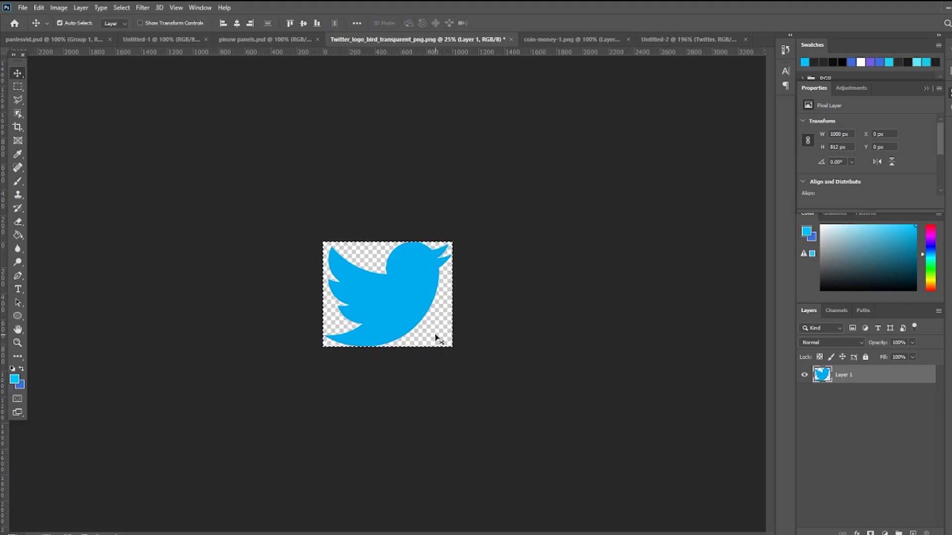
key("ctrl")
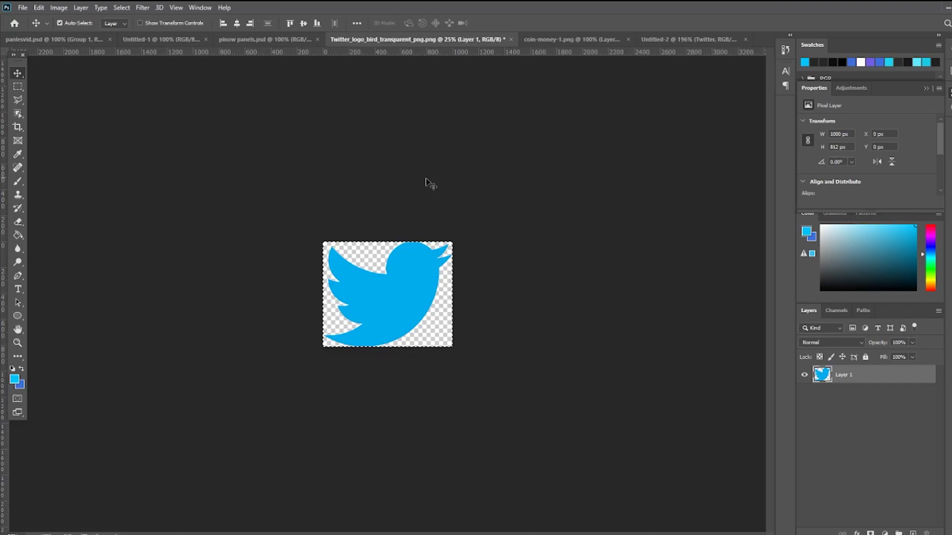
Drop the bird logo into Untitled-2 and scale it to 98 × 79 px beside TWITTER
left_click(662, 43)
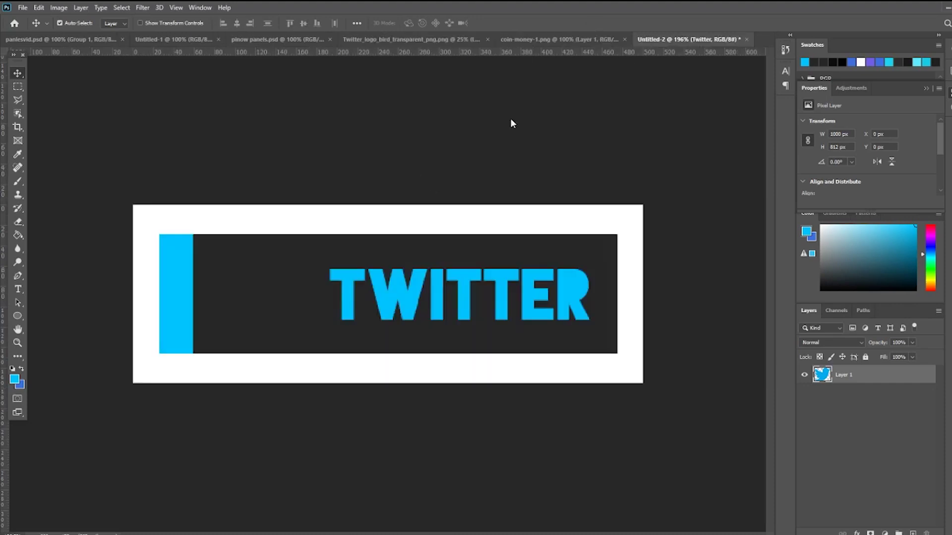
left_click_drag(511, 119, 323, 293)
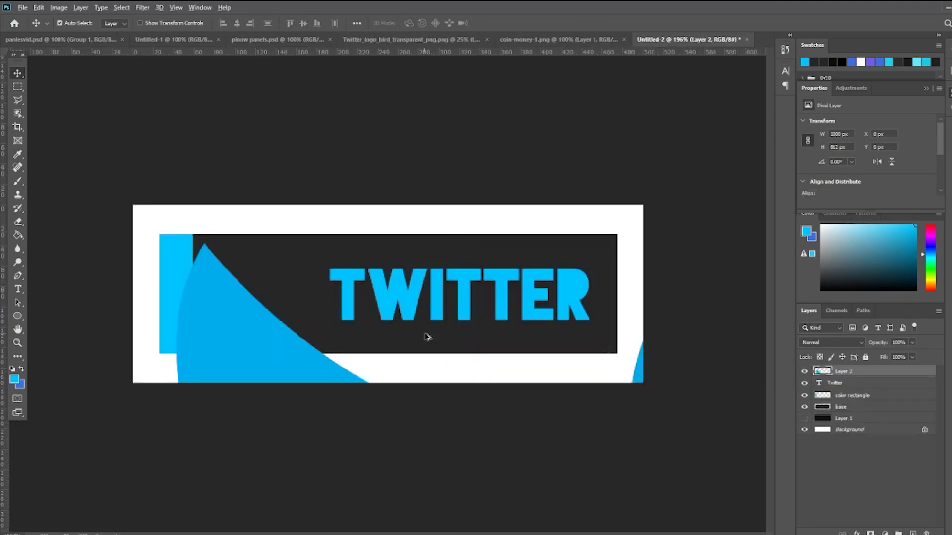
scroll(428, 337, "down", 5)
key("ctrl+t")
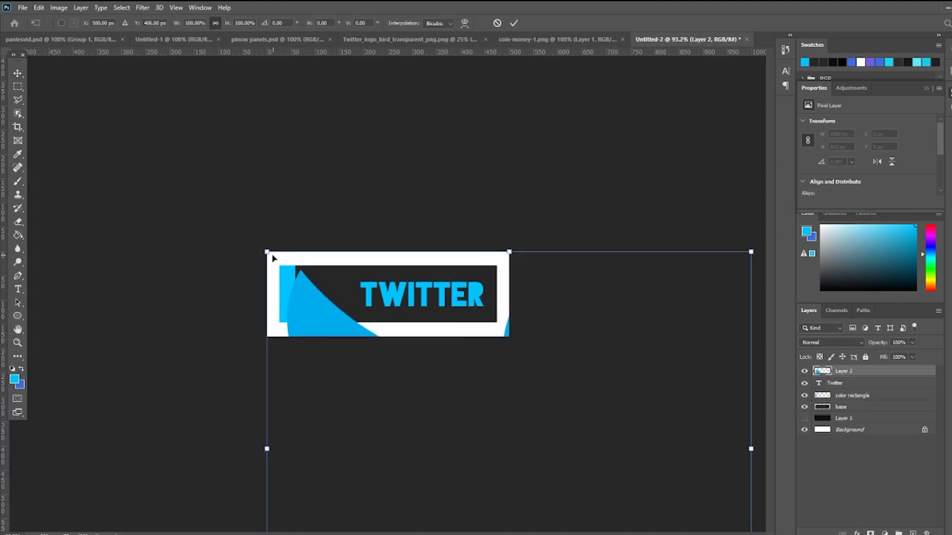
left_click_drag(273, 258, 323, 289)
key("ctrl+plus")
key("ctrl+plus")
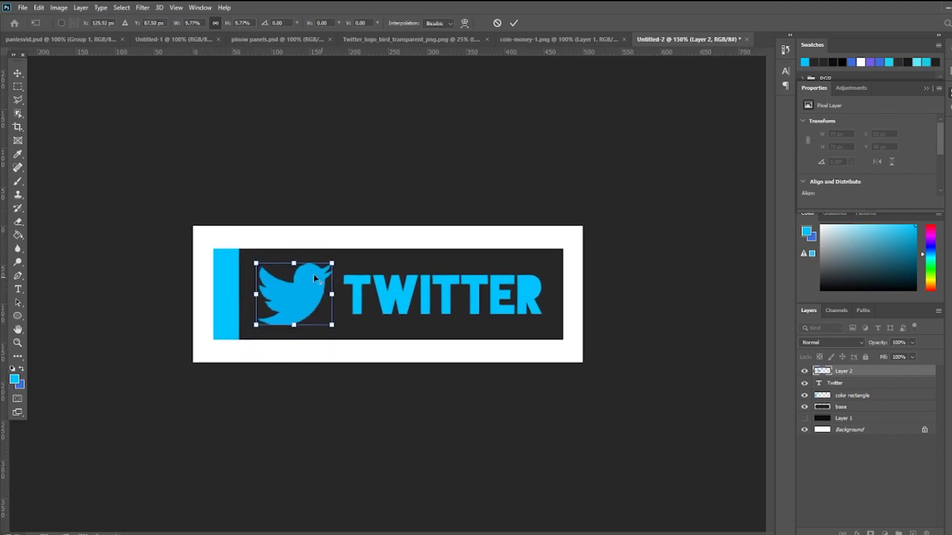
left_click(514, 22)
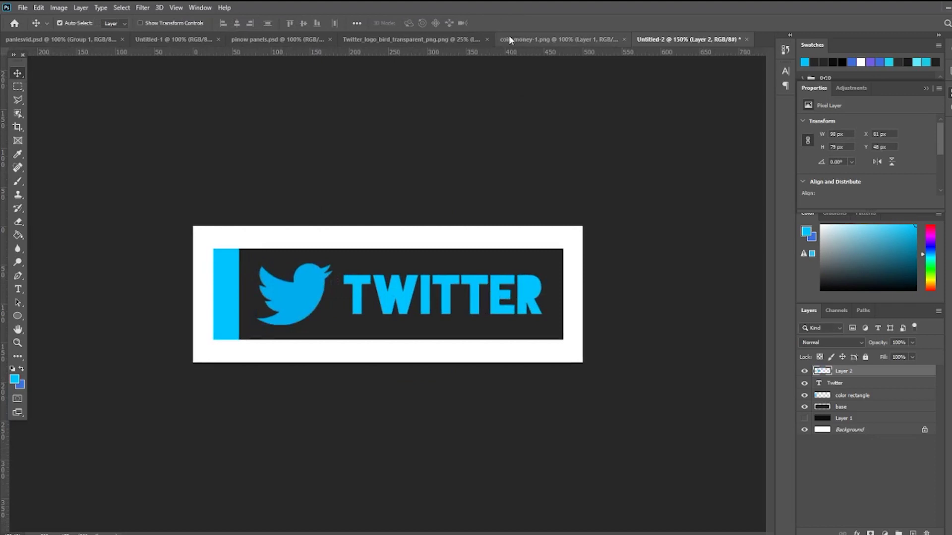
Add a new Layer 3 for the glow and set up a soft Brush
key("ctrl+minus")
key("ctrl+minus")
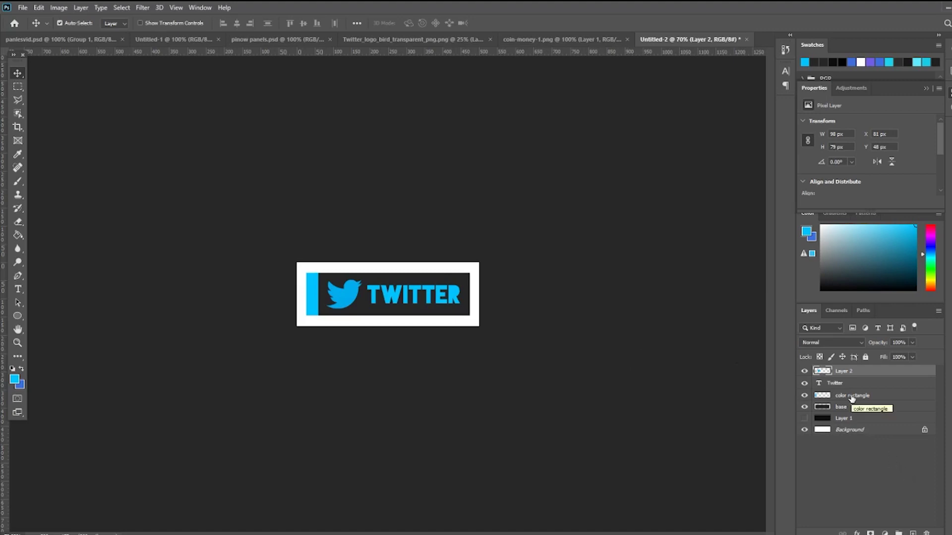
key("ctrl+shift+alt+n")
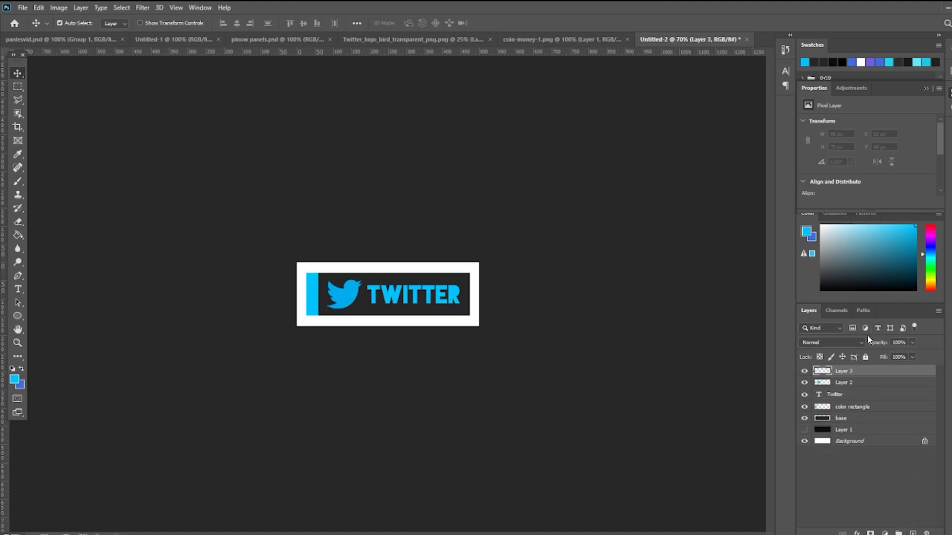
left_click(19, 186)
left_click(69, 23)
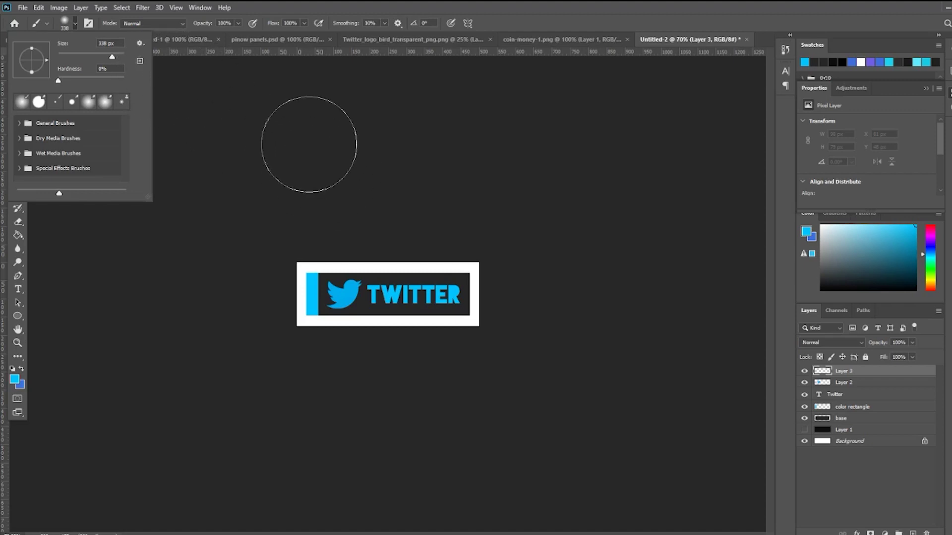
left_click(347, 156)
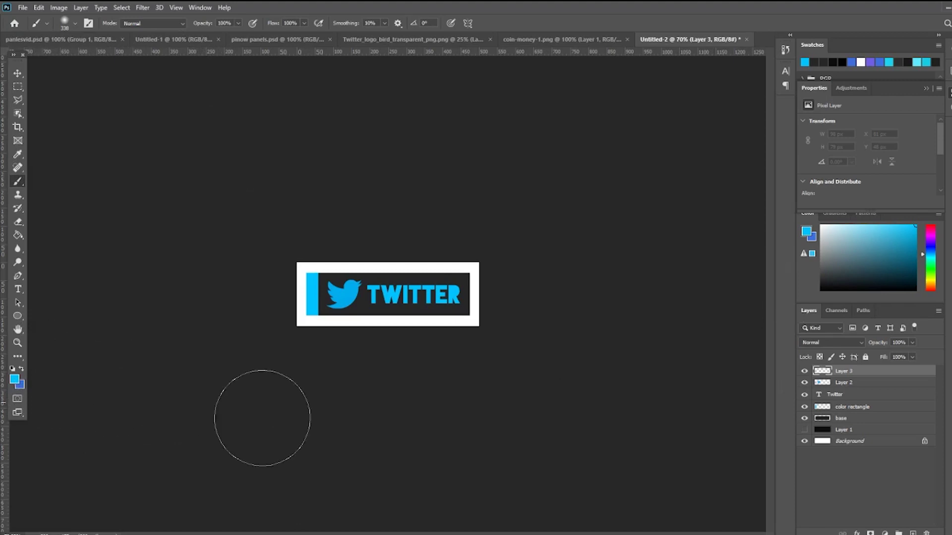
Paint blue along the dark panel's bottom edge inside its outline, then show Layer 1
left_click(825, 420, "ctrl")
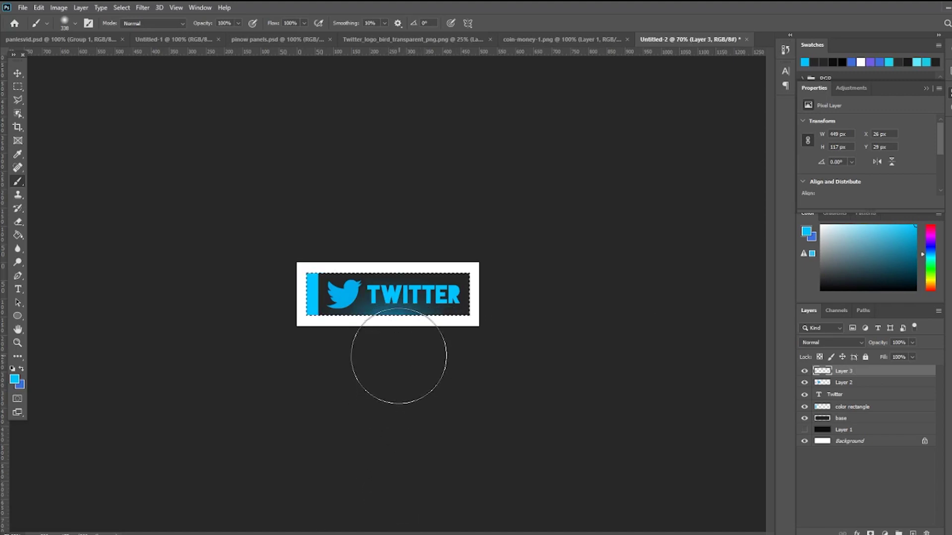
left_click(395, 356)
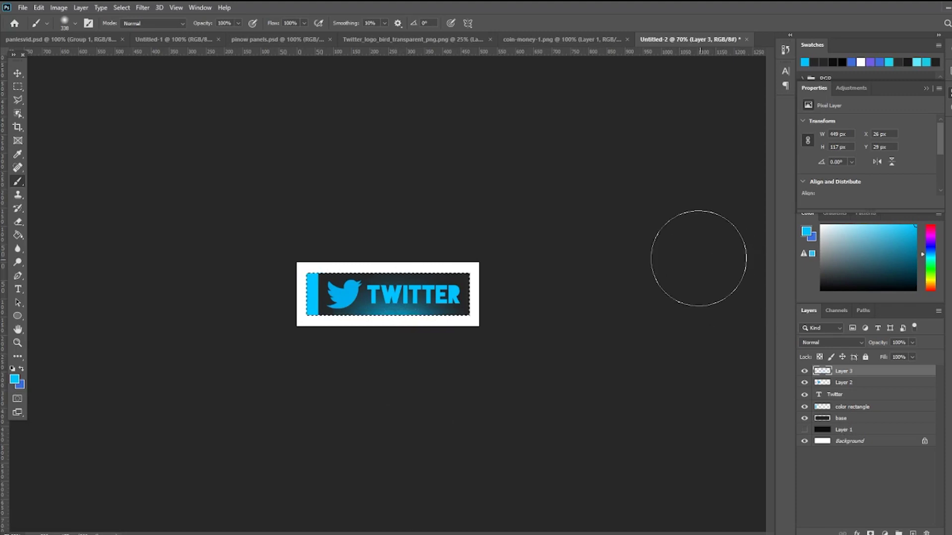
key("ctrl+d")
left_click(804, 430)
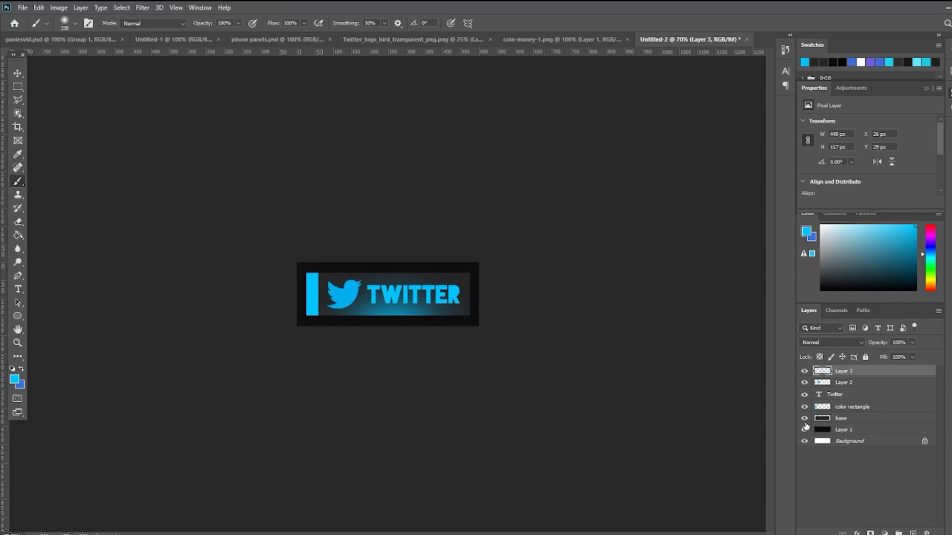
Hide Layer 1 to restore the white border and add an empty Group 1 on top
left_click(804, 429)
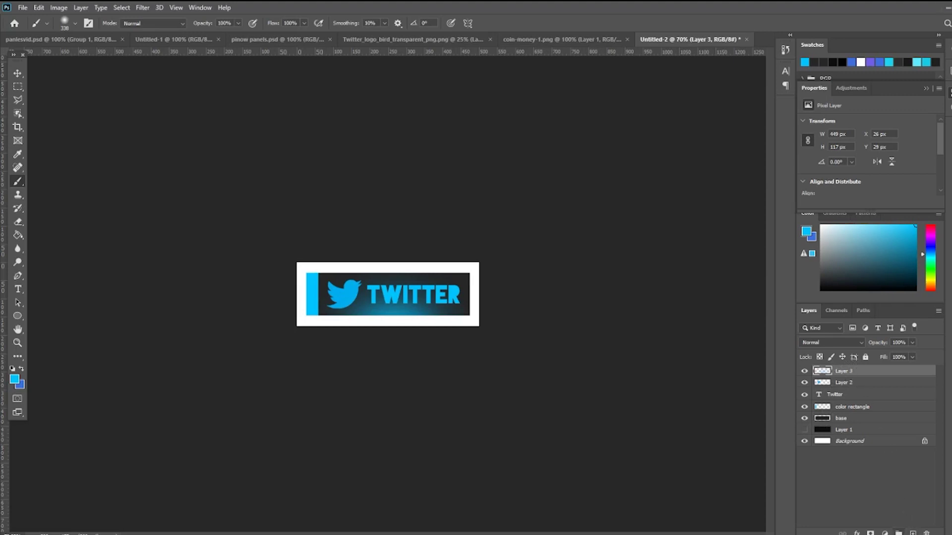
left_click(898, 533)
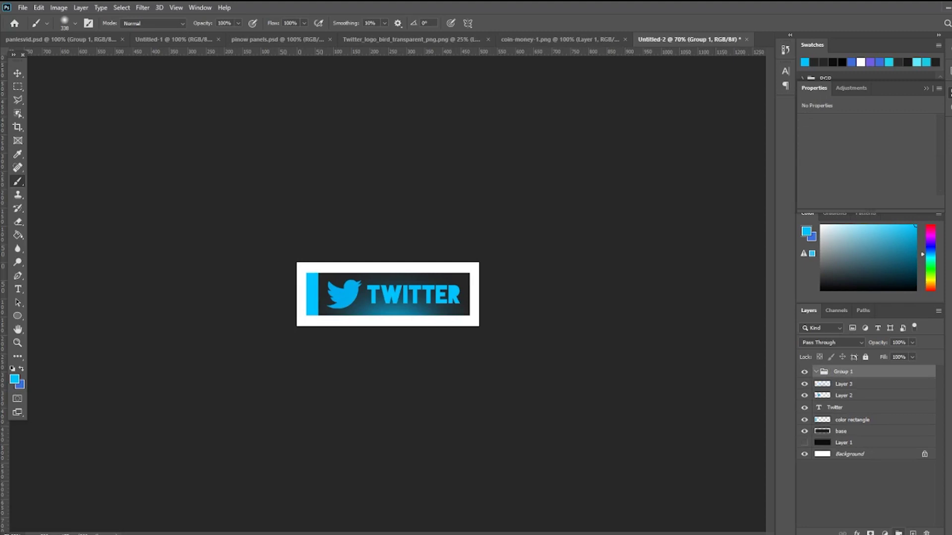
Move the five layers from Layer 3 down to base into Group 1 and collapse it
left_click(854, 385)
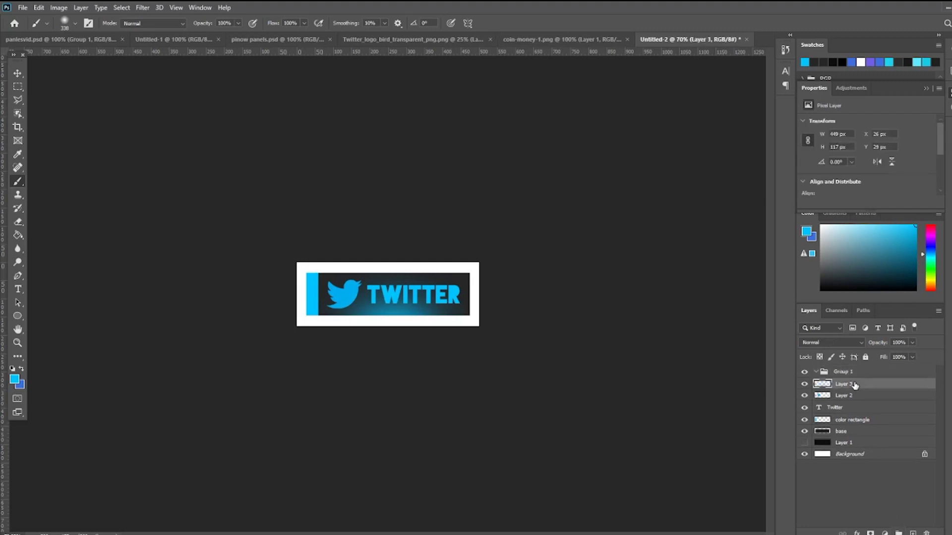
left_click(858, 432, "shift")
left_click_drag(851, 387, 828, 376)
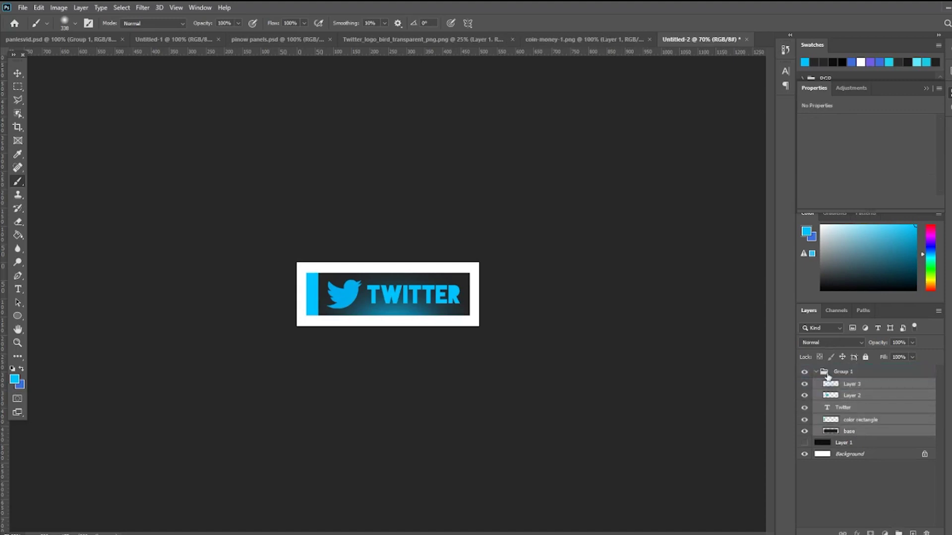
left_click(816, 372)
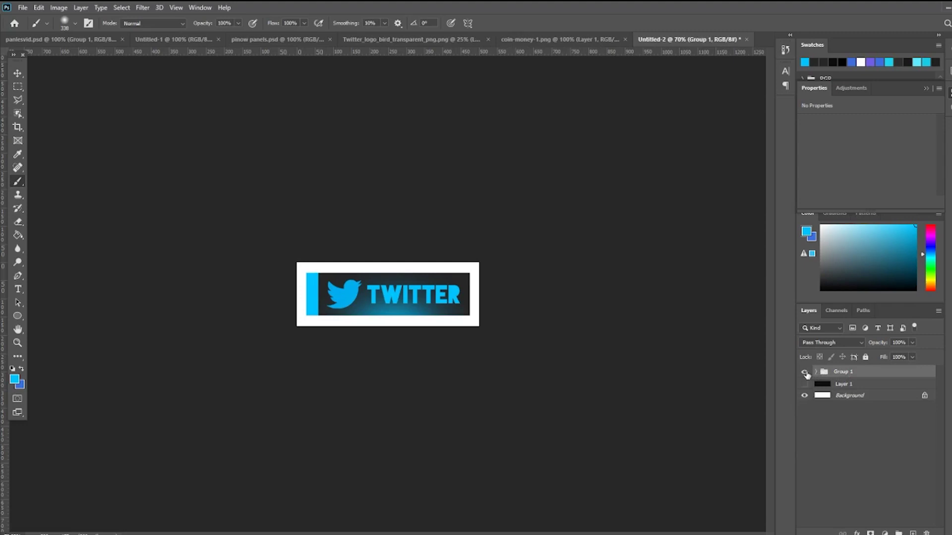
left_click(804, 373)
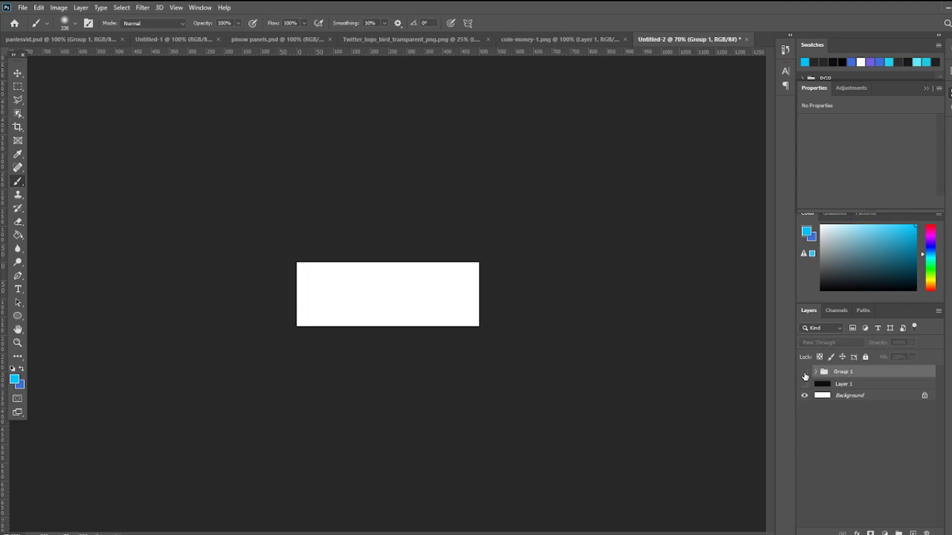
left_click(804, 372)
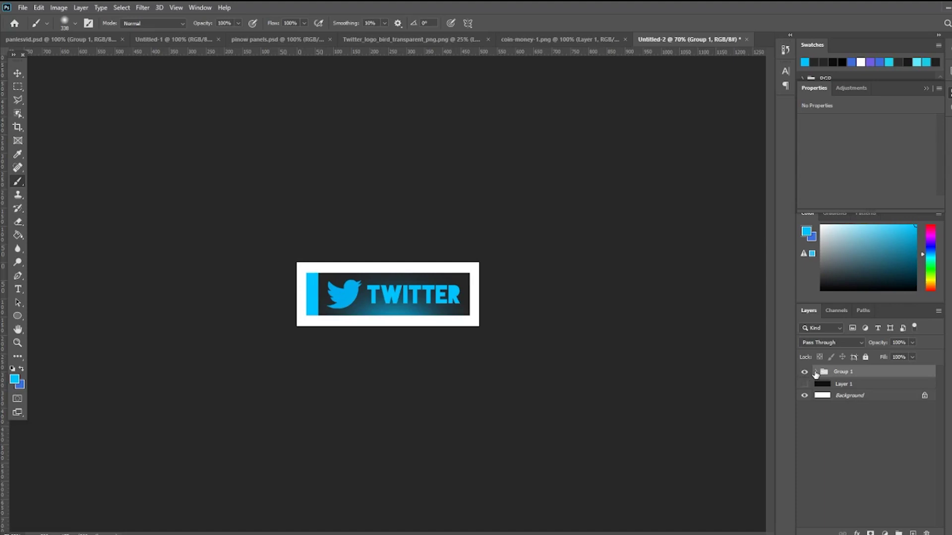
left_click(816, 372)
left_click(816, 372)
Duplicate Group 1 and rename the original group 'twitter'
key("ctrl+j")
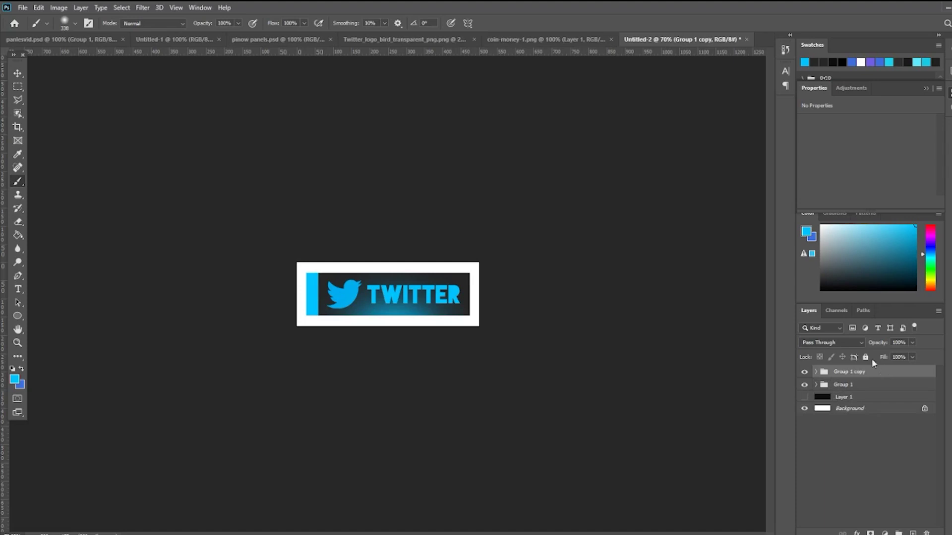
double_click(859, 384)
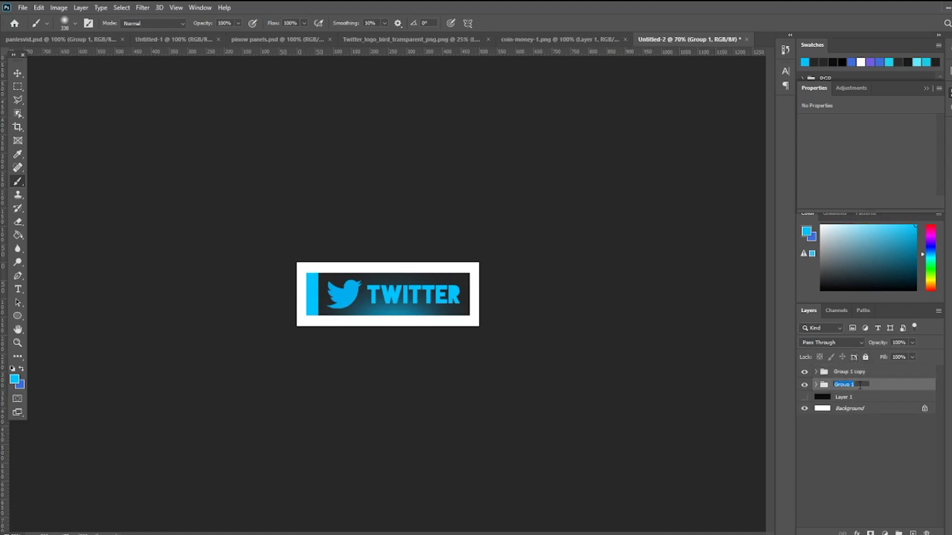
type("twitter")
Rename the Group 1 copy to 'donations'
left_click(848, 373)
double_click(851, 372)
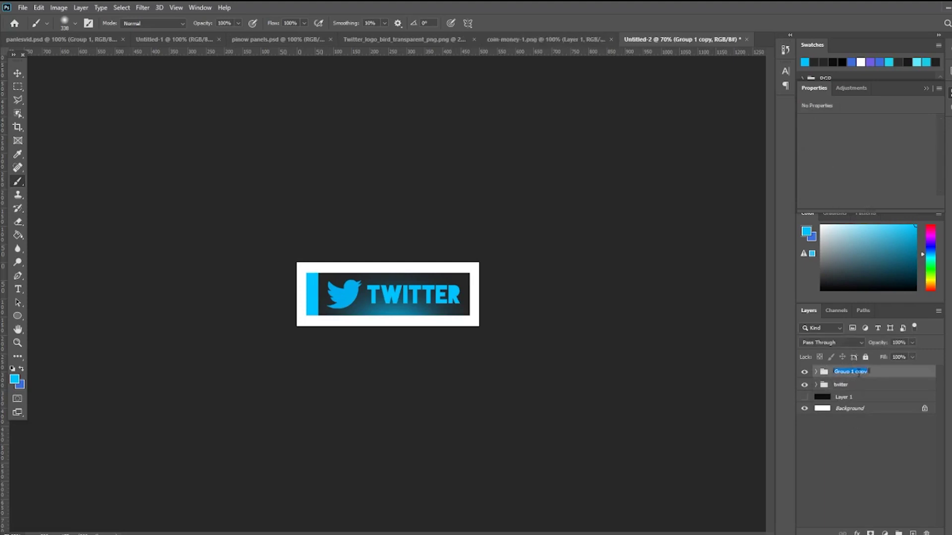
type("di")
type("nations")
key("Return")
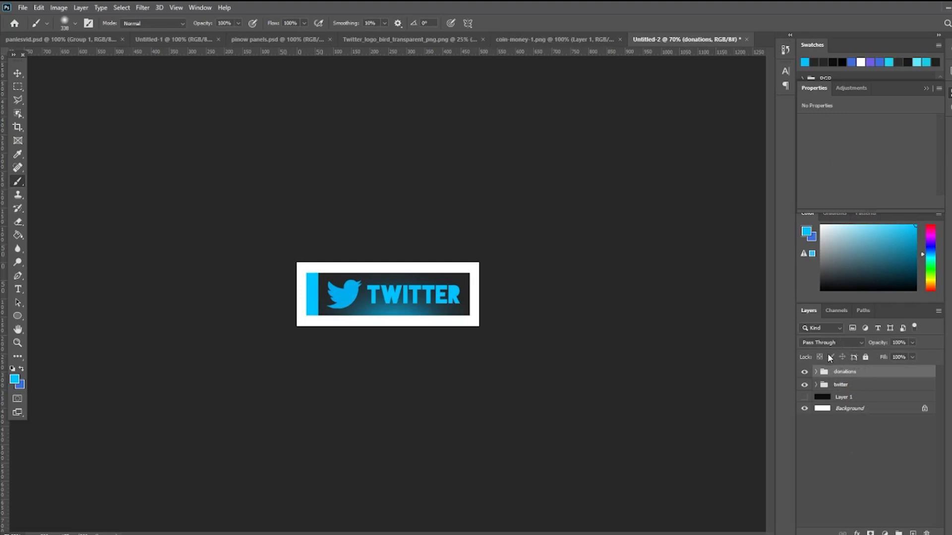
Delete the bird image layer, Layer 2, from the donations group
left_click(816, 372)
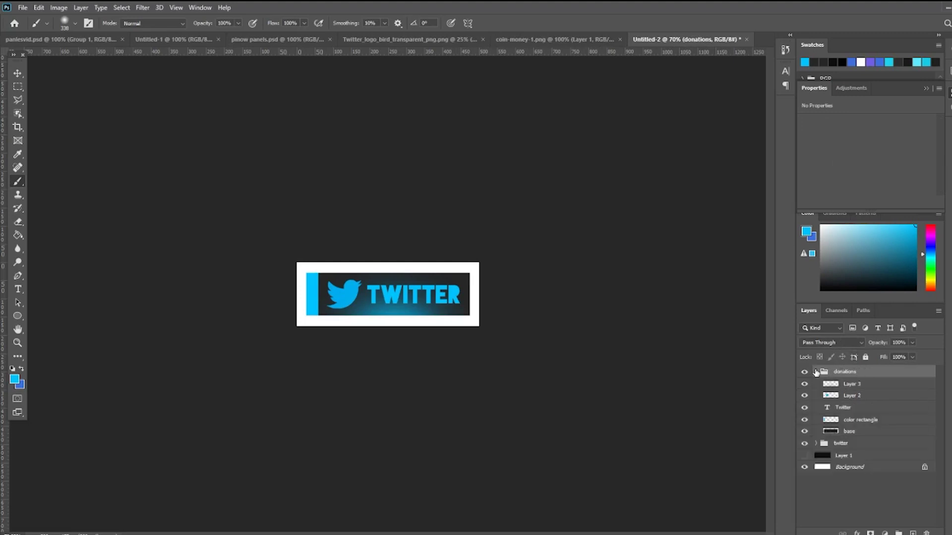
left_click(883, 396)
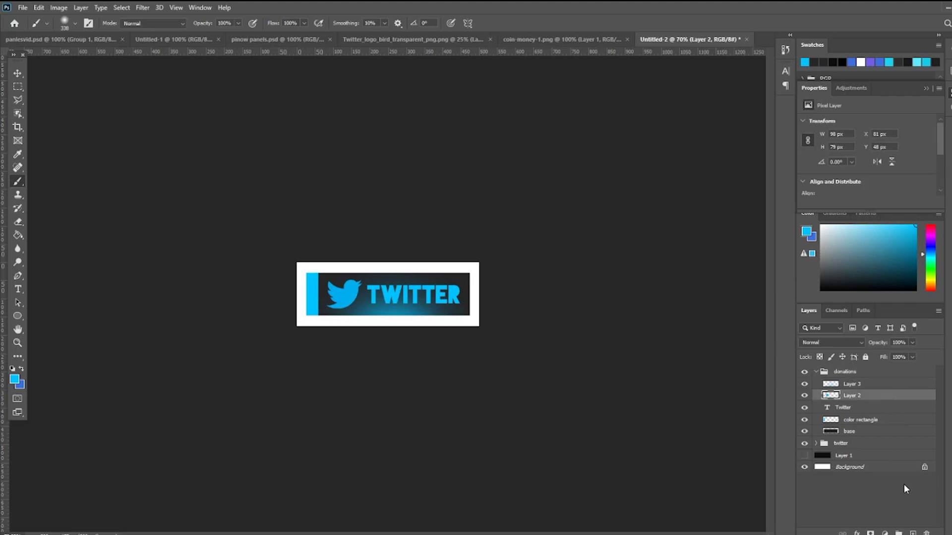
left_click(927, 533)
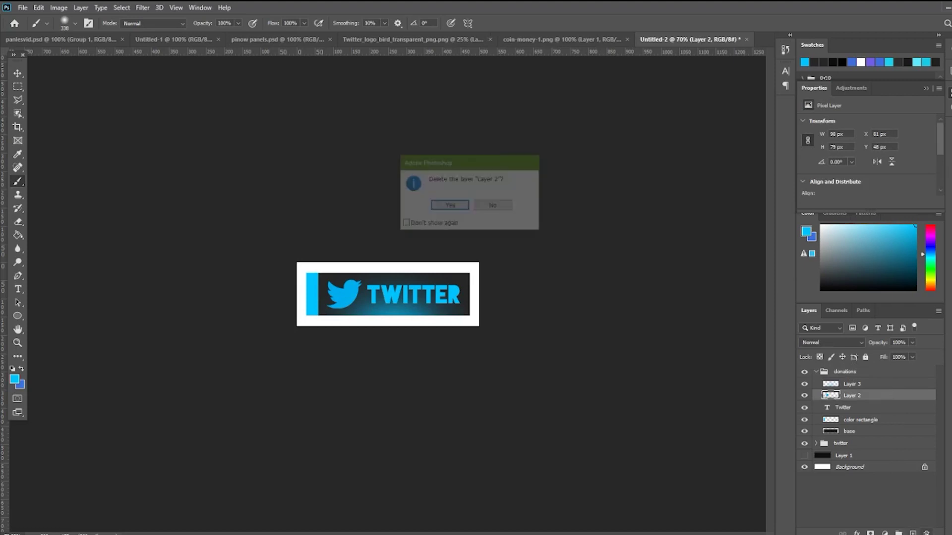
left_click(424, 206)
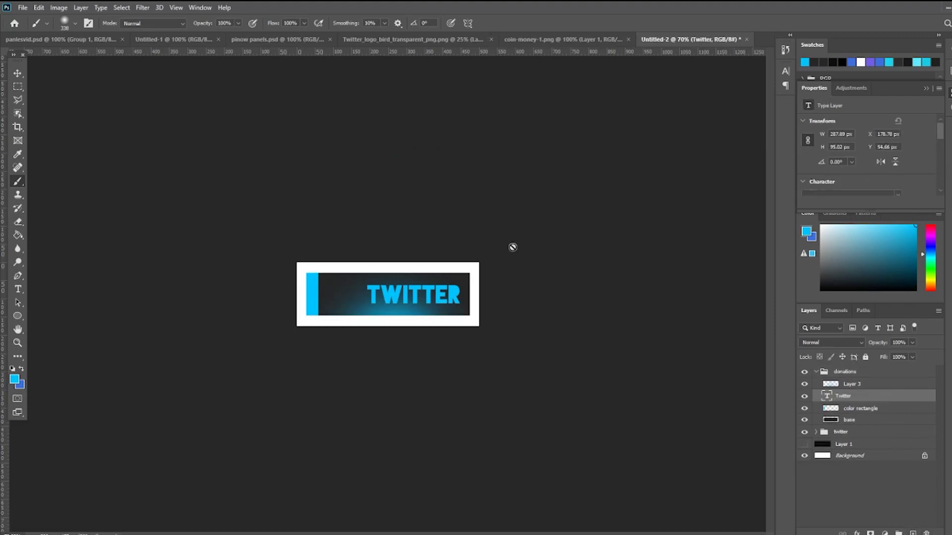
Replace the TWITTER text with DONATIONS
left_click(18, 289)
left_click(408, 295)
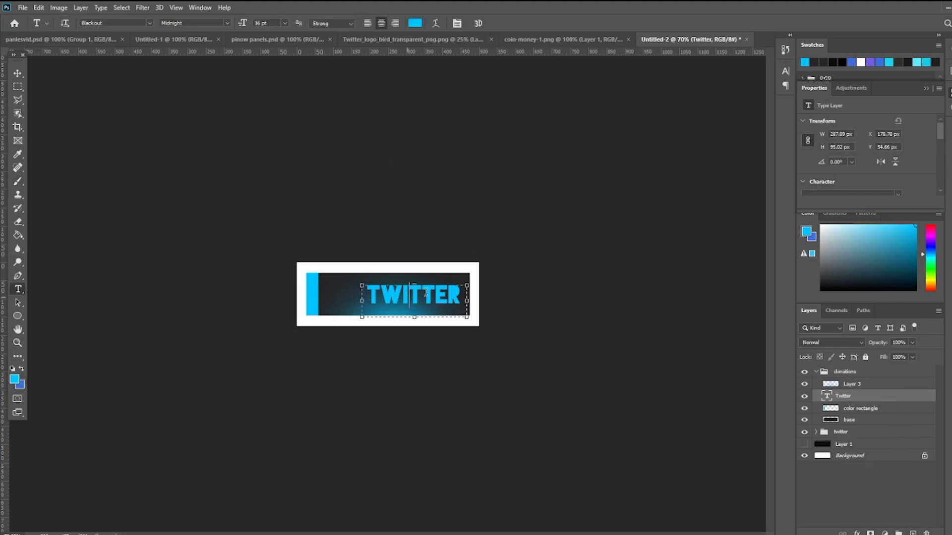
key("ctrl+a")
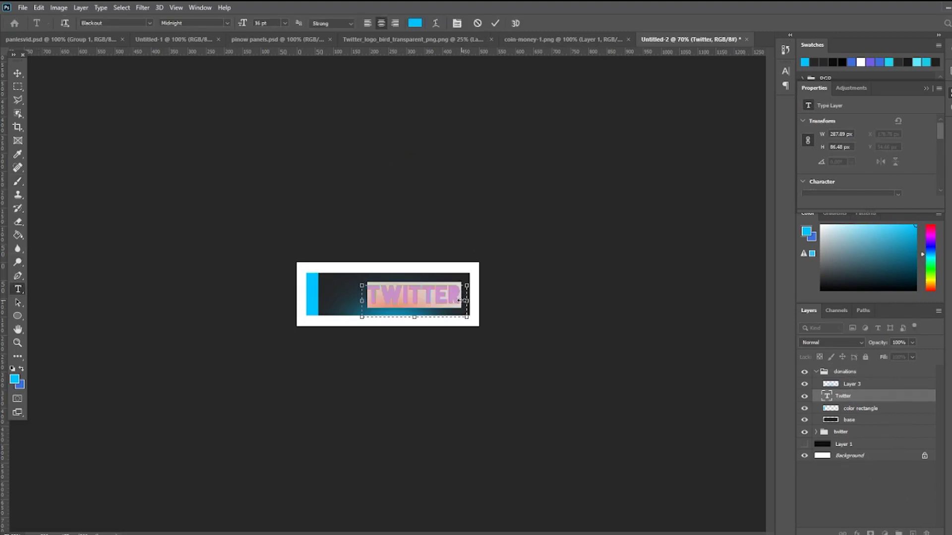
type("DONA-")
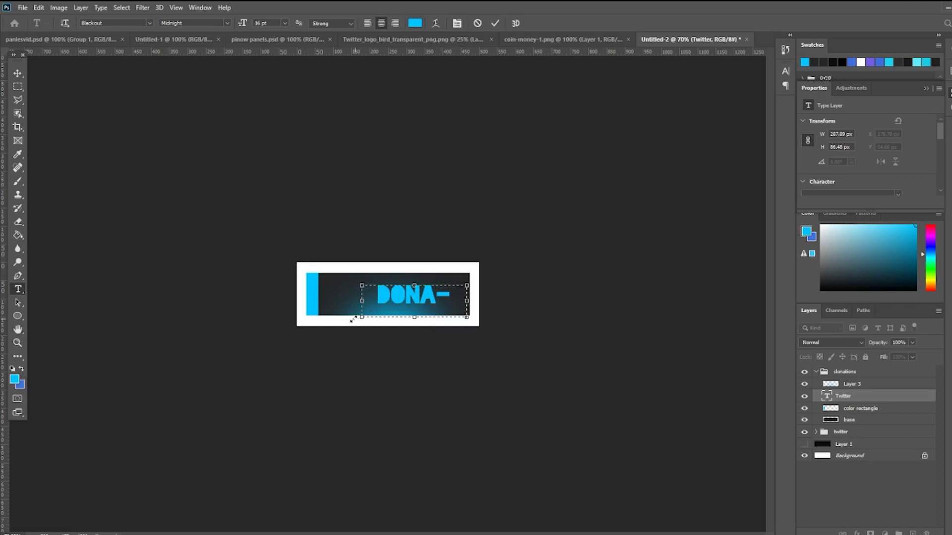
left_click_drag(359, 320, 341, 320)
key("BackSpace")
type("TIONS")
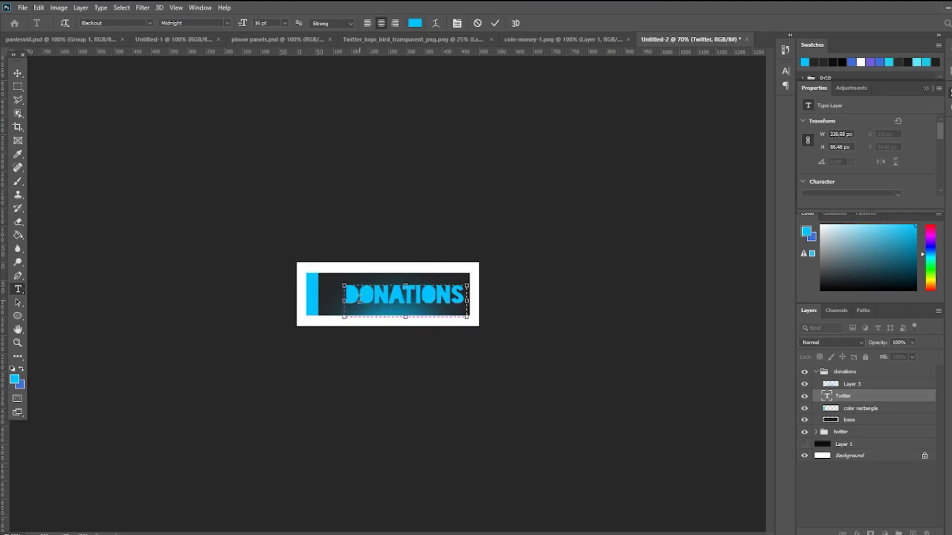
Set the DONATIONS text to 14 pt and shift it slightly right
left_click_drag(346, 295, 498, 289)
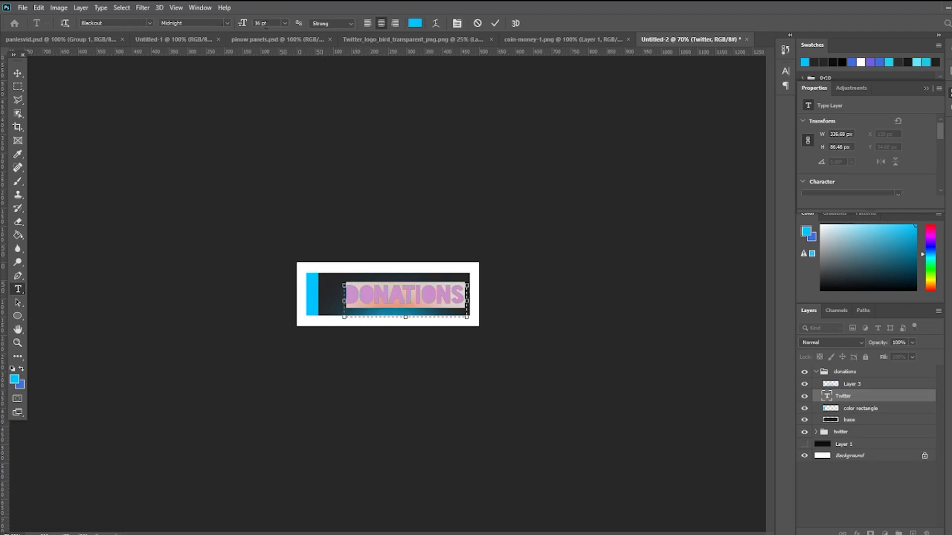
left_click(286, 23)
left_click(268, 92)
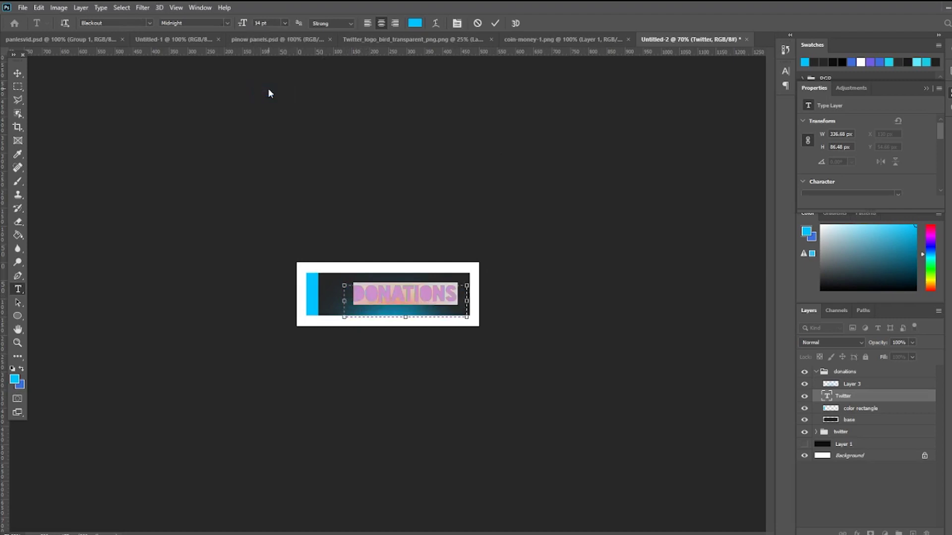
left_click(17, 73)
left_click_drag(424, 295, 427, 297)
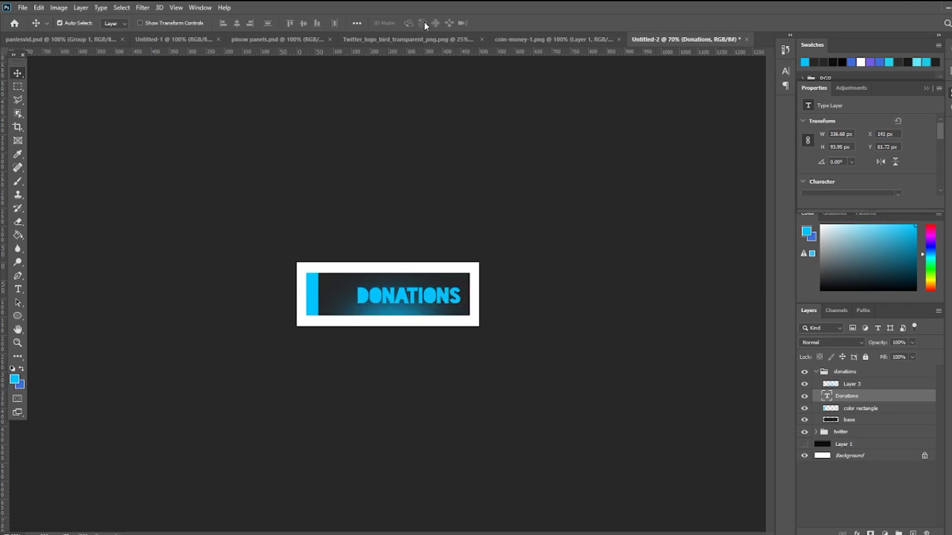
Bring the coin from coin-money-1.png into Untitled-2, scaled to 78 × 78 px
left_click(559, 39)
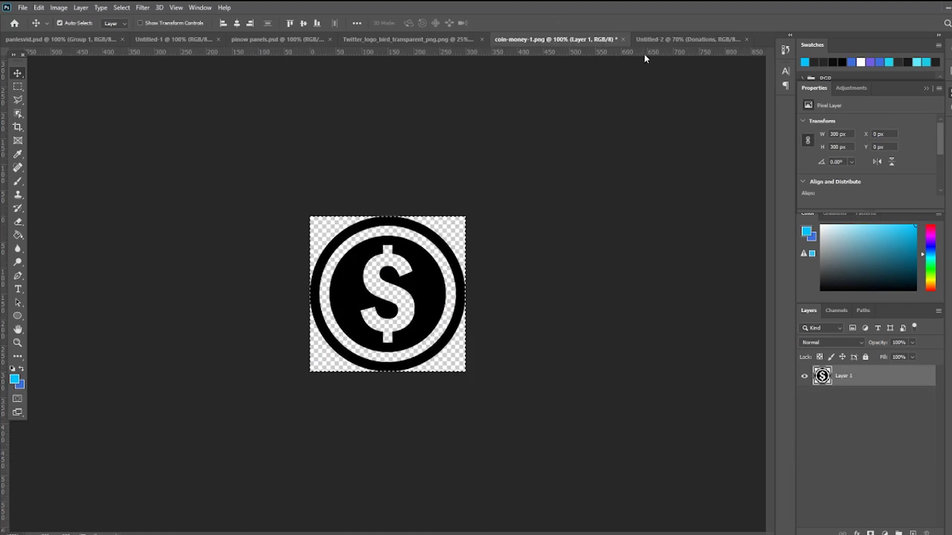
left_click_drag(673, 39, 345, 298)
key("ctrl+t")
left_click(513, 23)
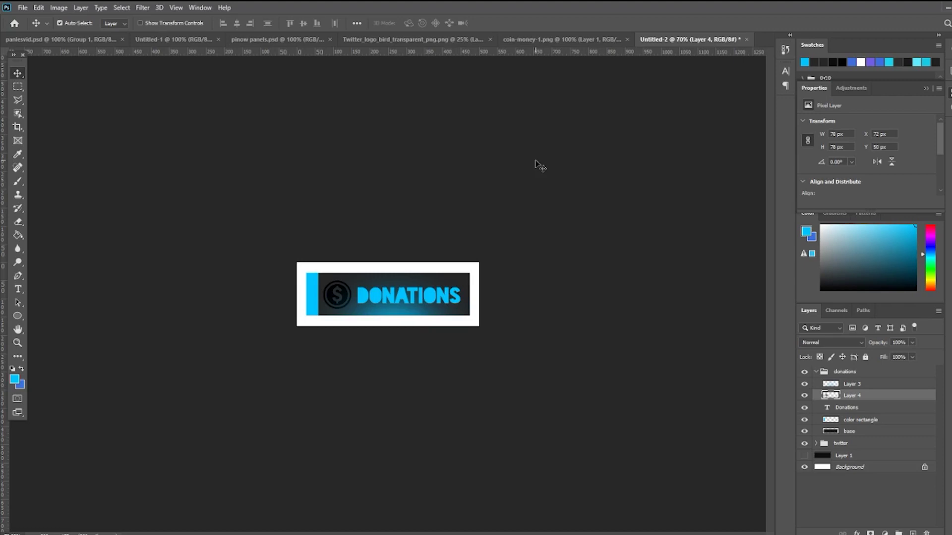
left_click(892, 420)
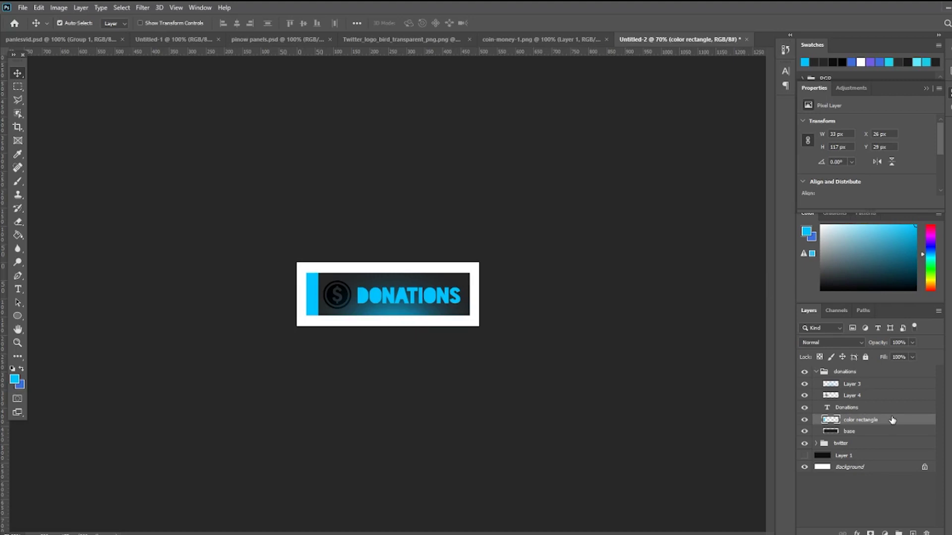
key("ctrl+u")
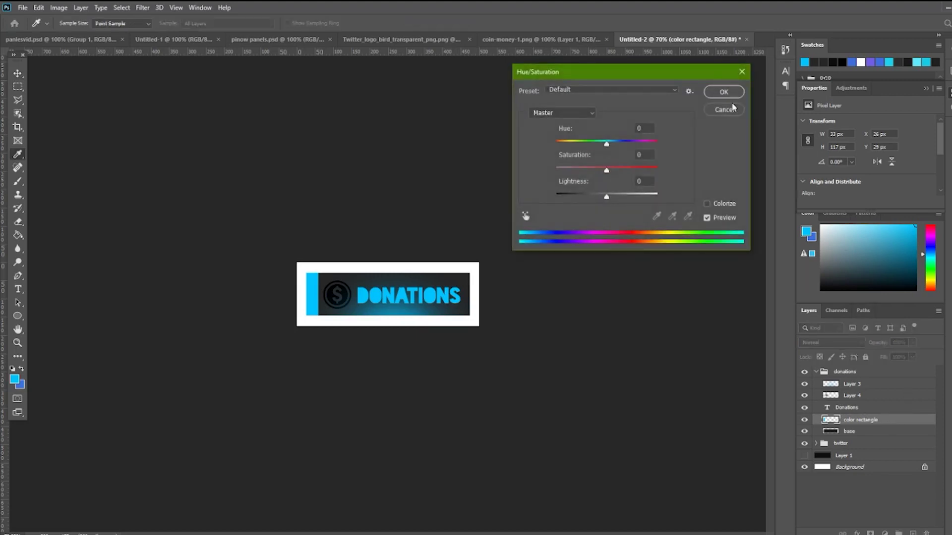
left_click_drag(606, 144, 639, 147)
left_click_drag(616, 149, 649, 142)
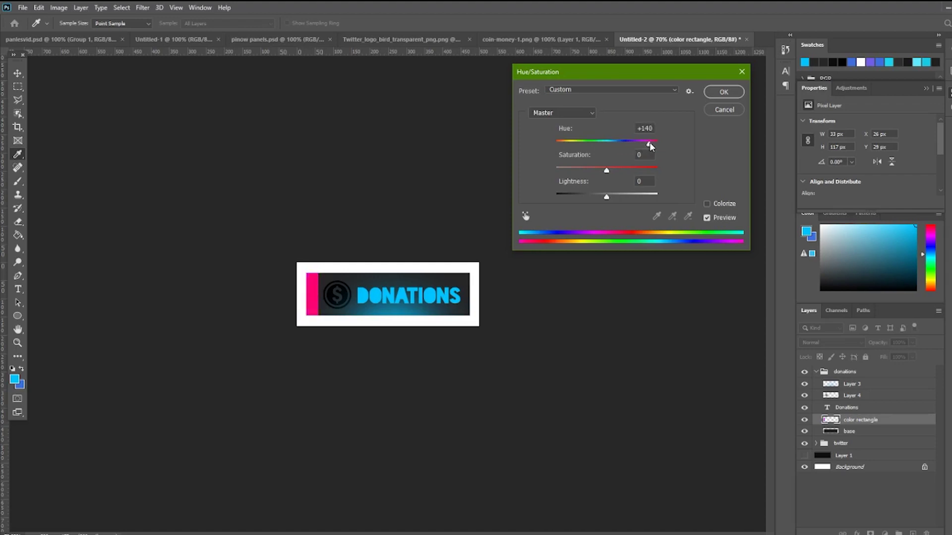
key("ctrl+z")
left_click(713, 112)
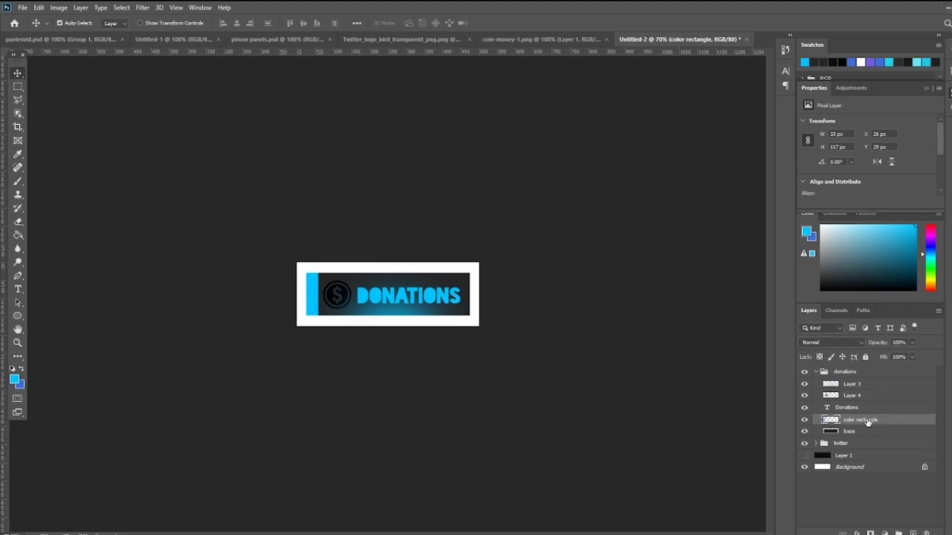
Enable a Color Overlay on the color rectangle layer and choose a green shade
double_click(896, 421)
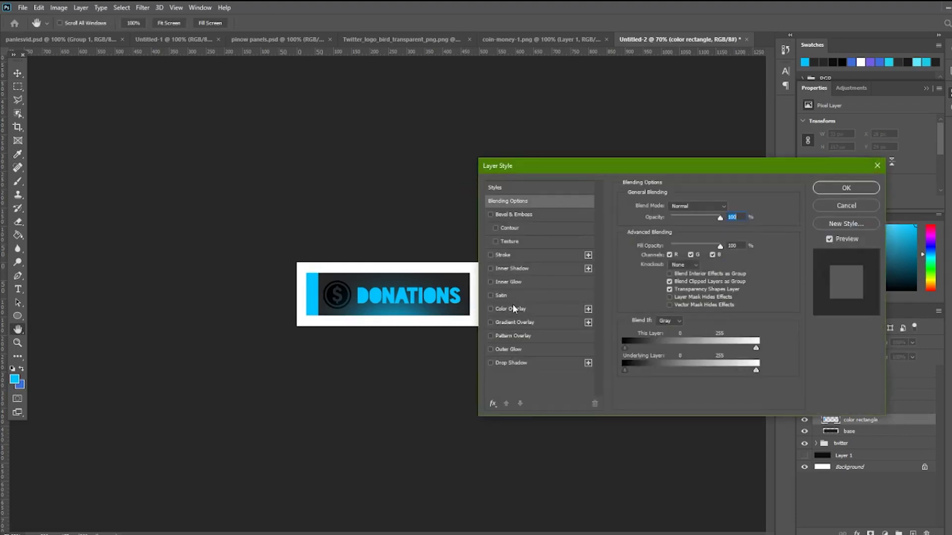
left_click(491, 309)
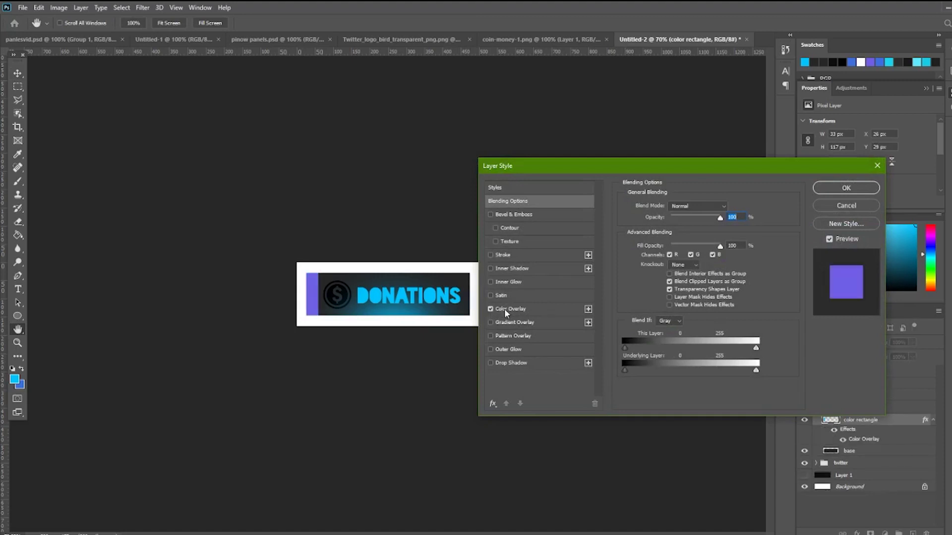
left_click(510, 308)
left_click(731, 207)
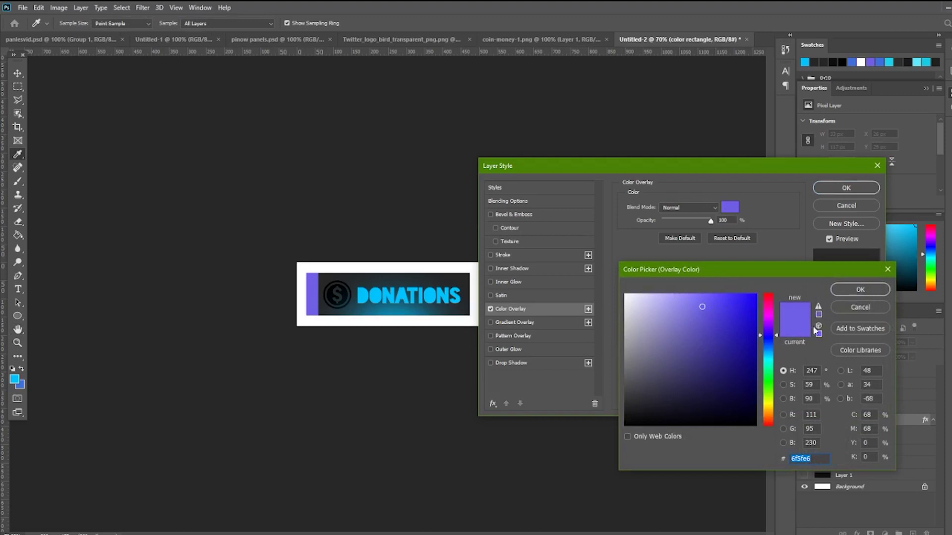
left_click_drag(769, 326, 769, 403)
left_click(768, 313)
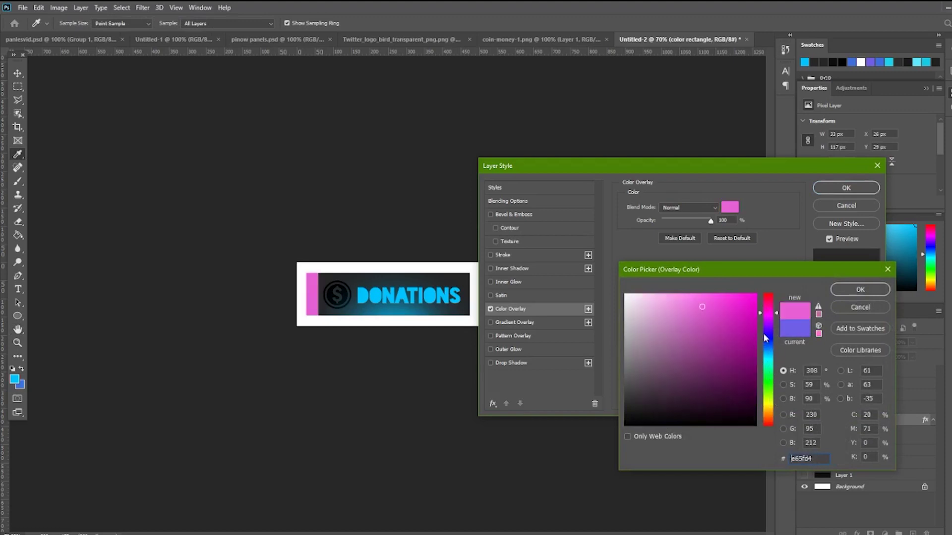
left_click(765, 338)
left_click_drag(769, 370, 771, 392)
left_click(743, 344)
left_click(771, 392)
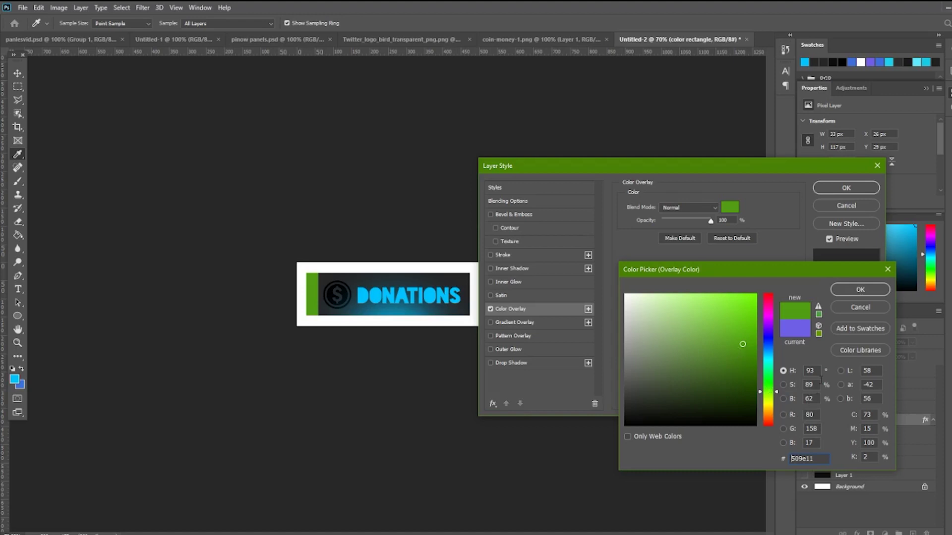
Copy the 509e11 hex value and apply the green overlay to the accent bar
left_click_drag(815, 459, 789, 462)
right_click(798, 459)
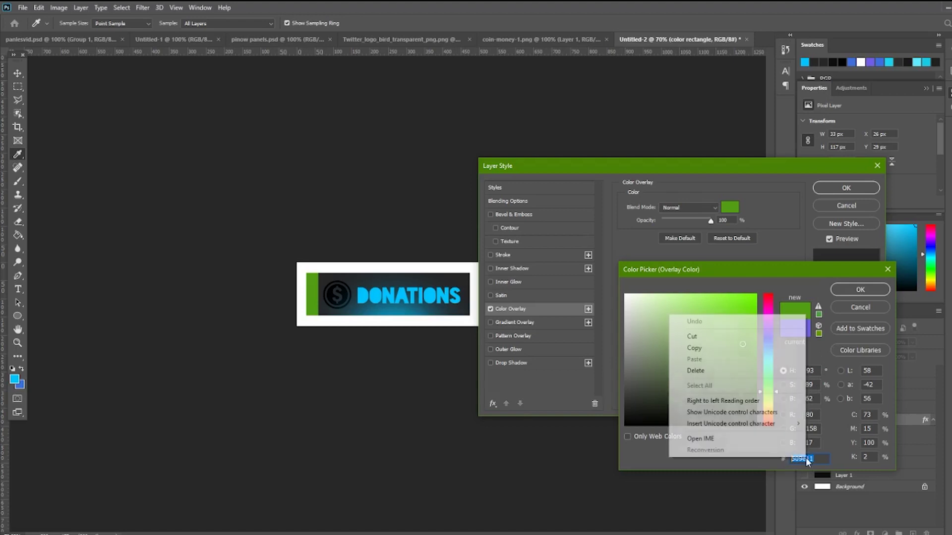
left_click(694, 350)
left_click(861, 290)
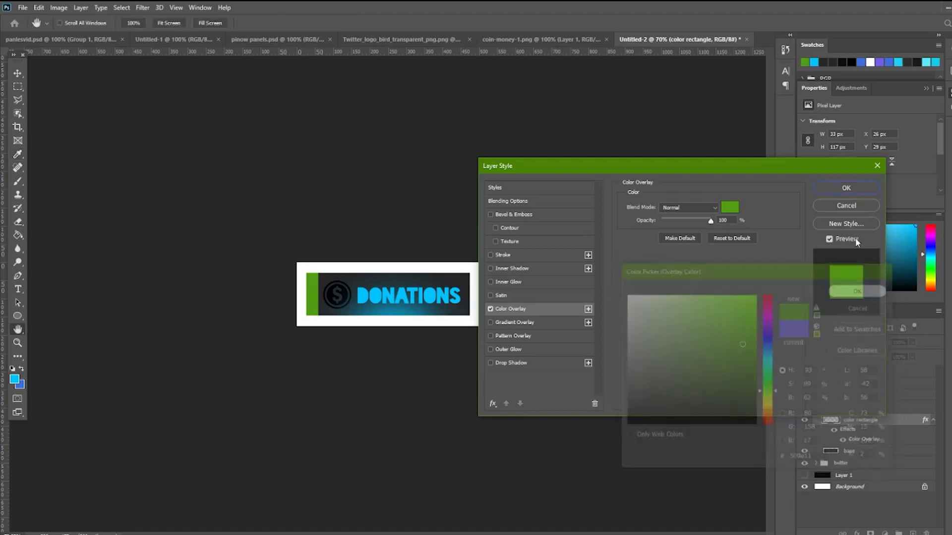
left_click(843, 188)
Change the DONATIONS lettering's colour from cyan to 509e11
left_click(861, 408)
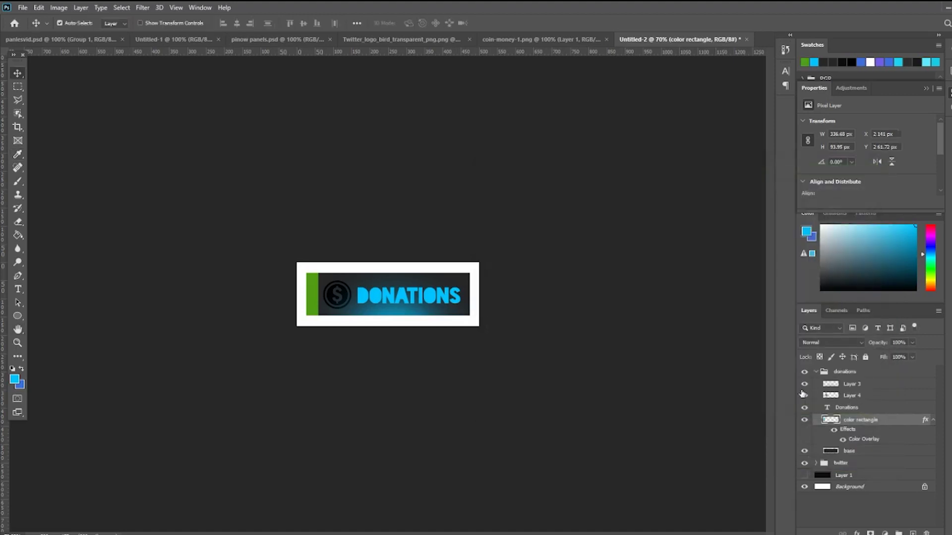
left_click(18, 290)
left_click(437, 296)
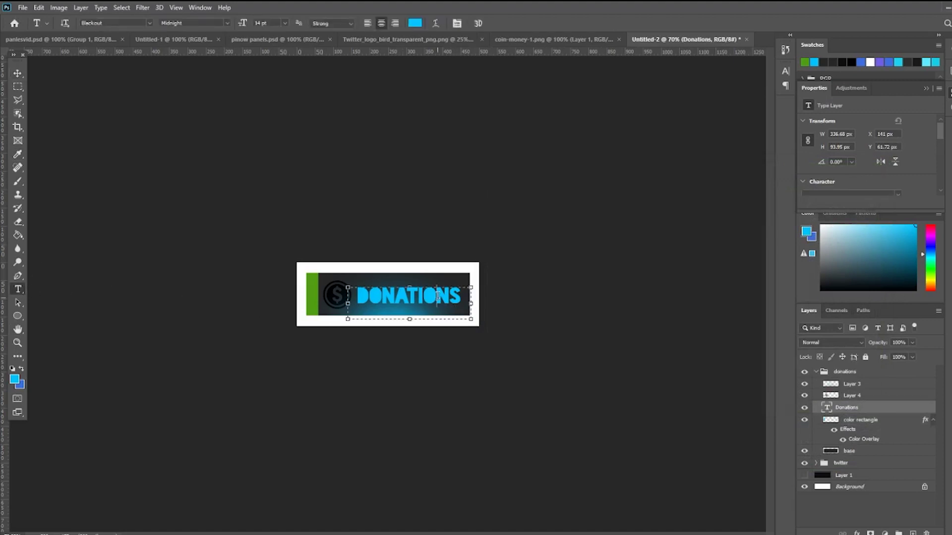
left_click_drag(465, 296, 357, 296)
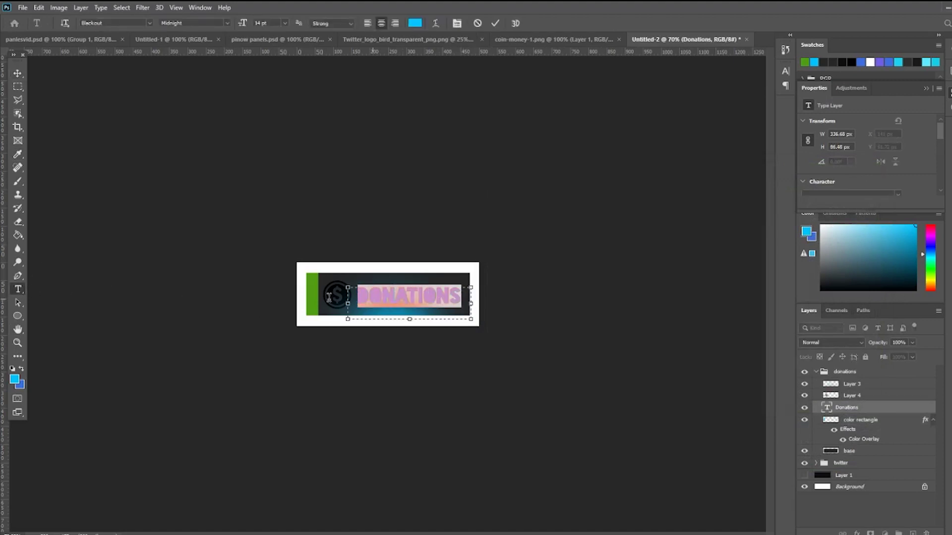
left_click(16, 379)
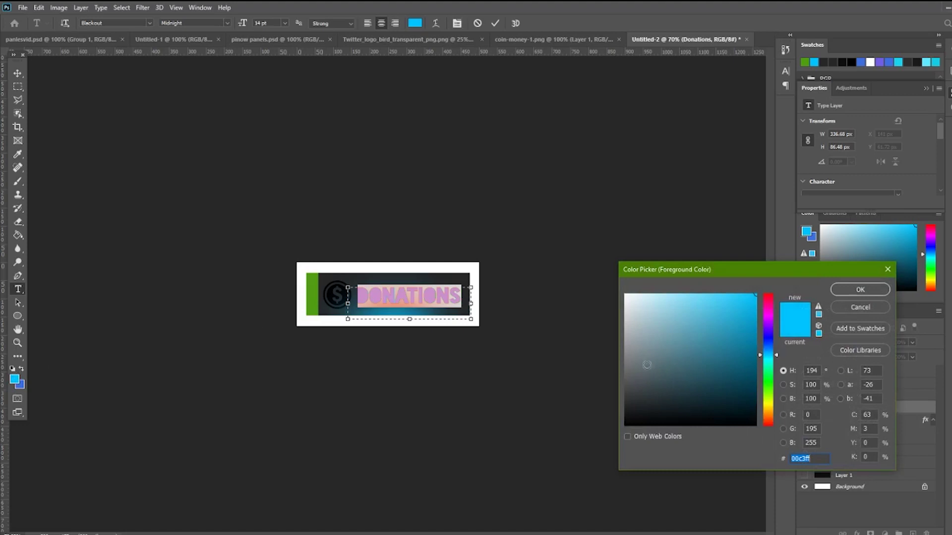
type("509e11")
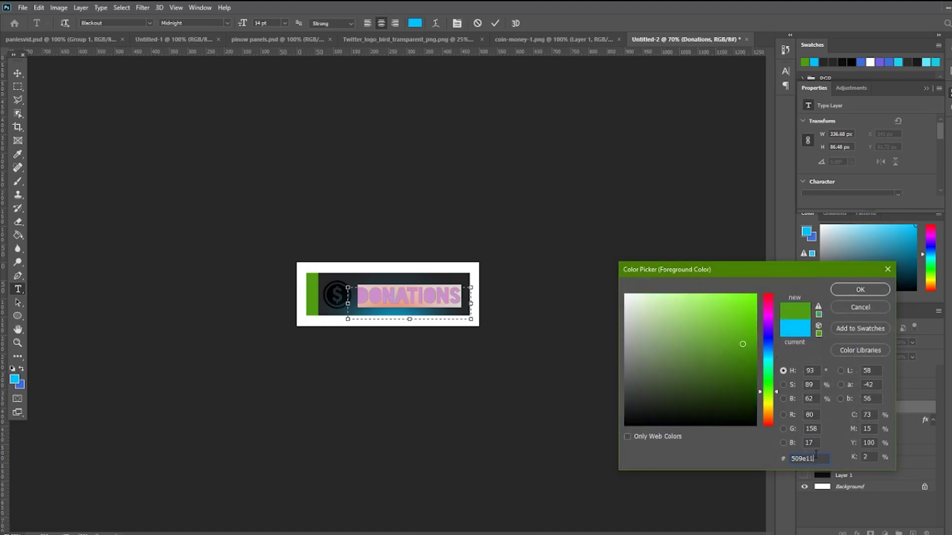
left_click(860, 291)
left_click(495, 23)
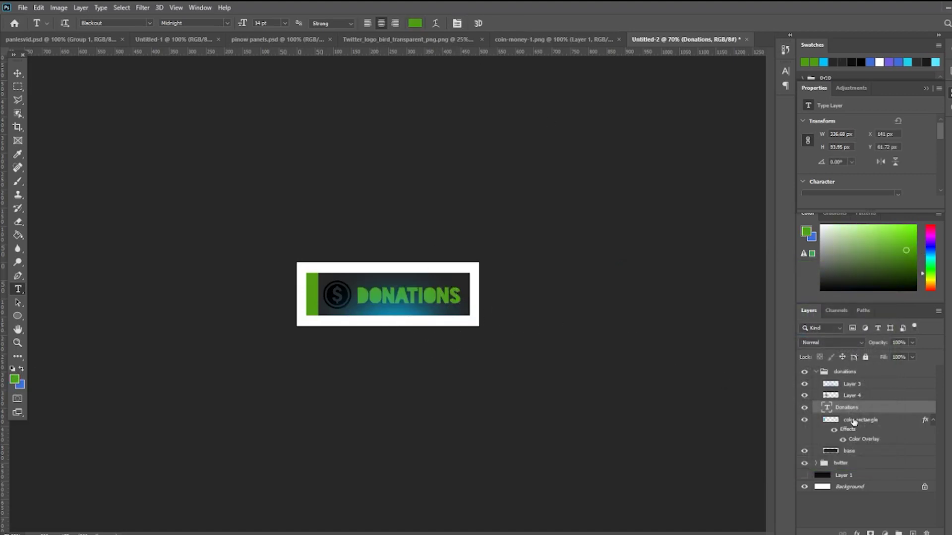
Shift Layer 3's glow hue to -112 in Hue/Saturation, turning it yellow-green
left_click(887, 389)
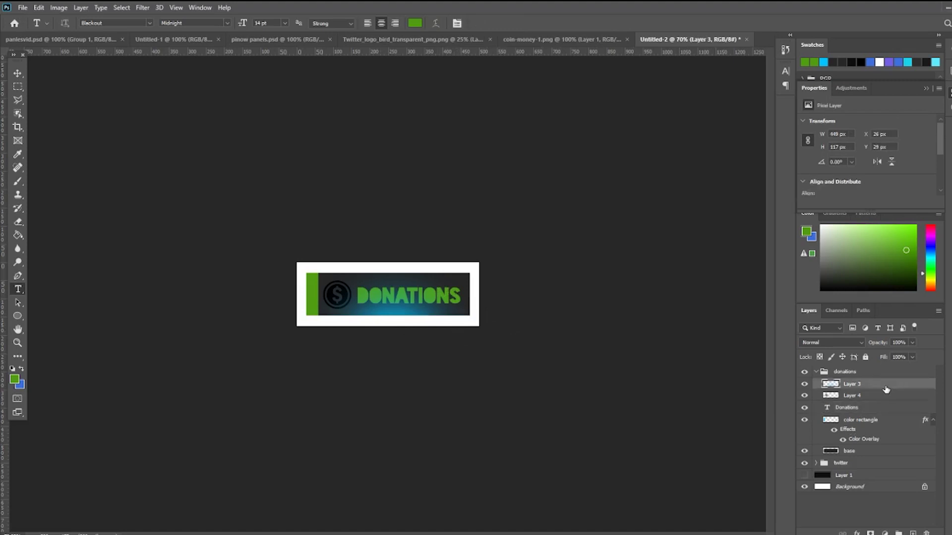
key("ctrl+u")
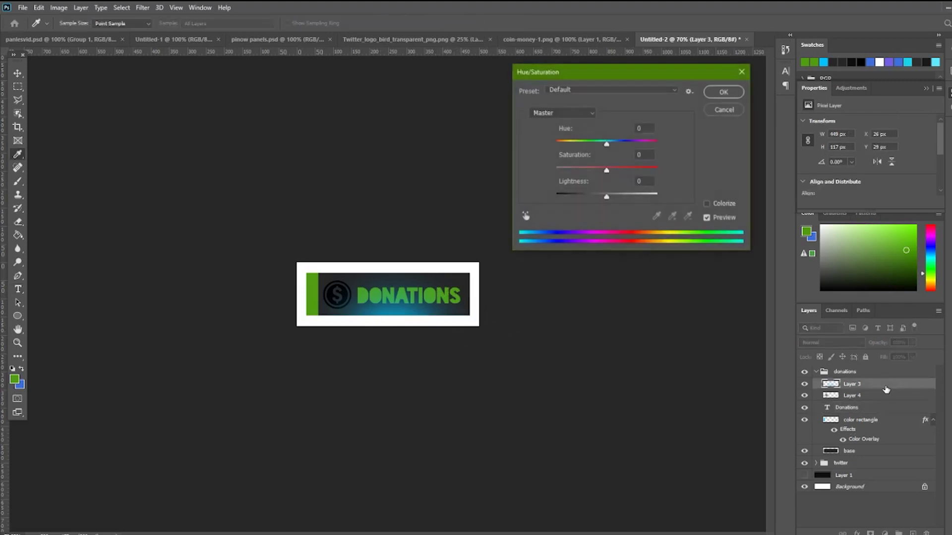
left_click_drag(605, 144, 570, 147)
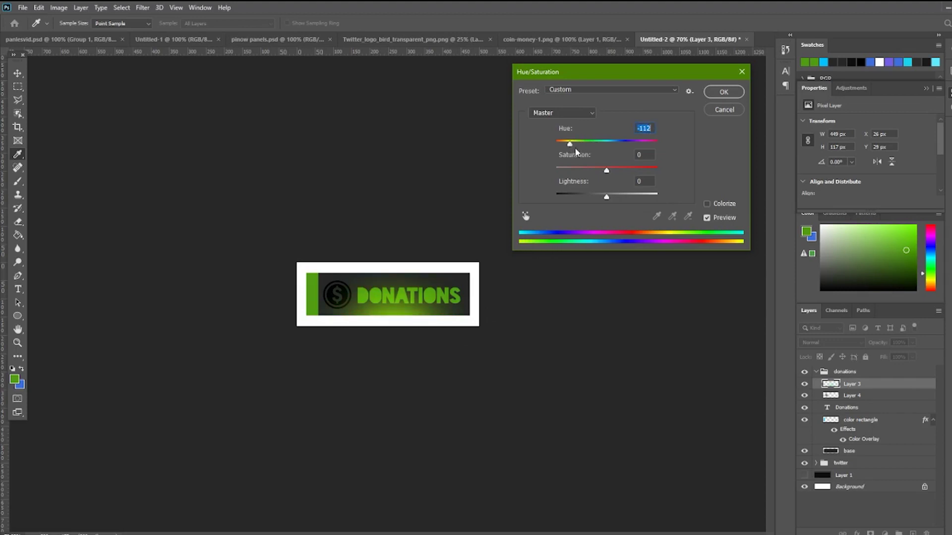
left_click(724, 92)
key("t")
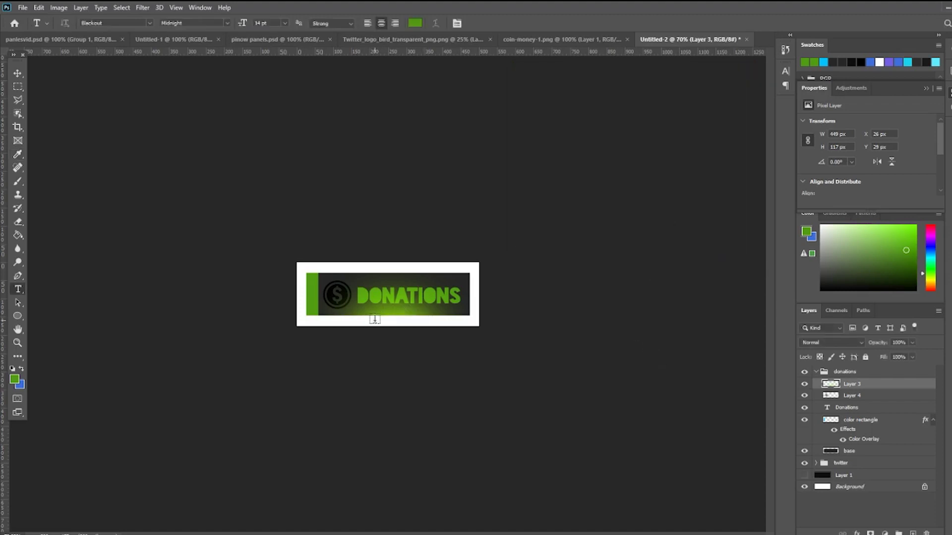
left_click(877, 399)
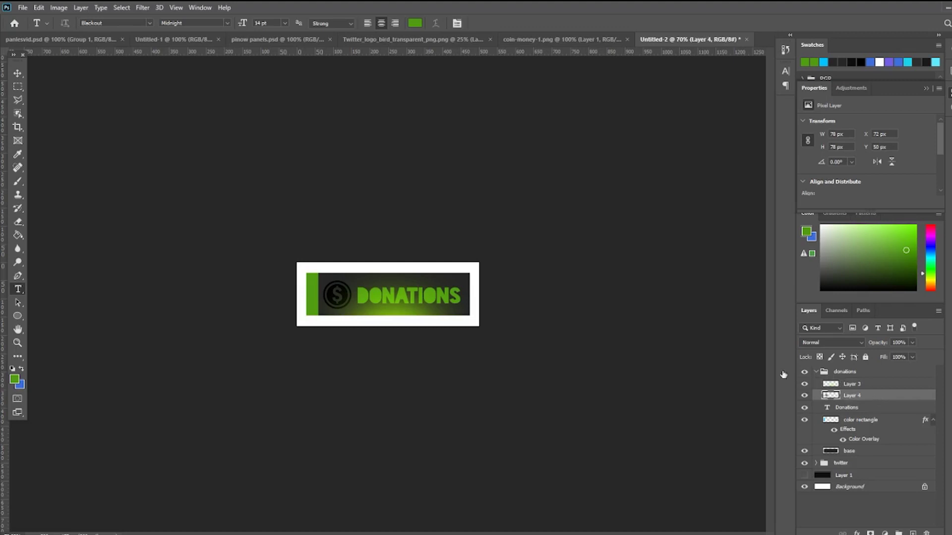
double_click(877, 400)
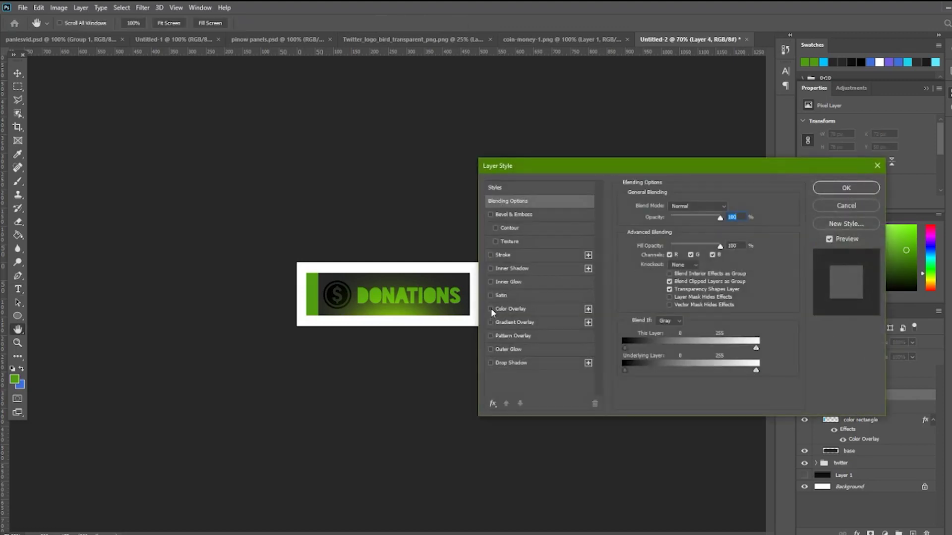
left_click(877, 166)
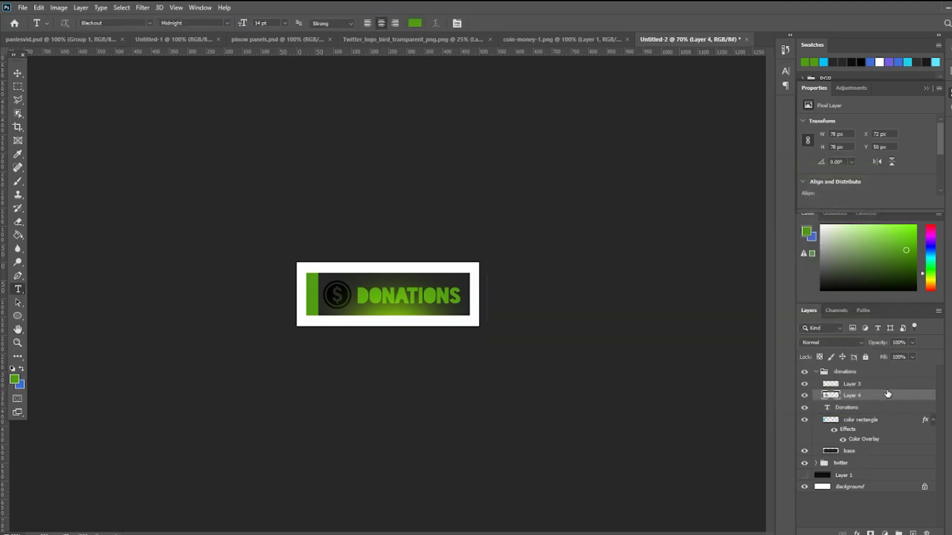
key("ctrl+u")
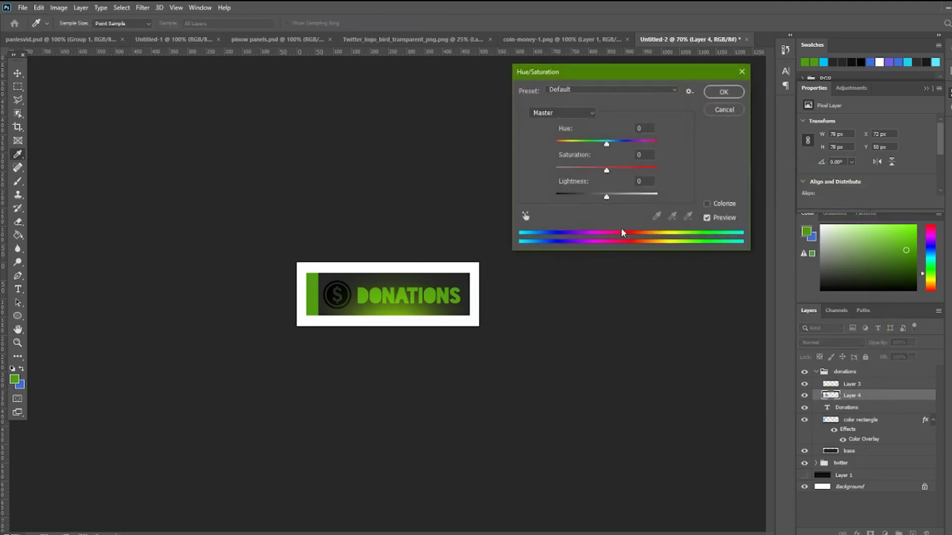
left_click_drag(606, 144, 630, 142)
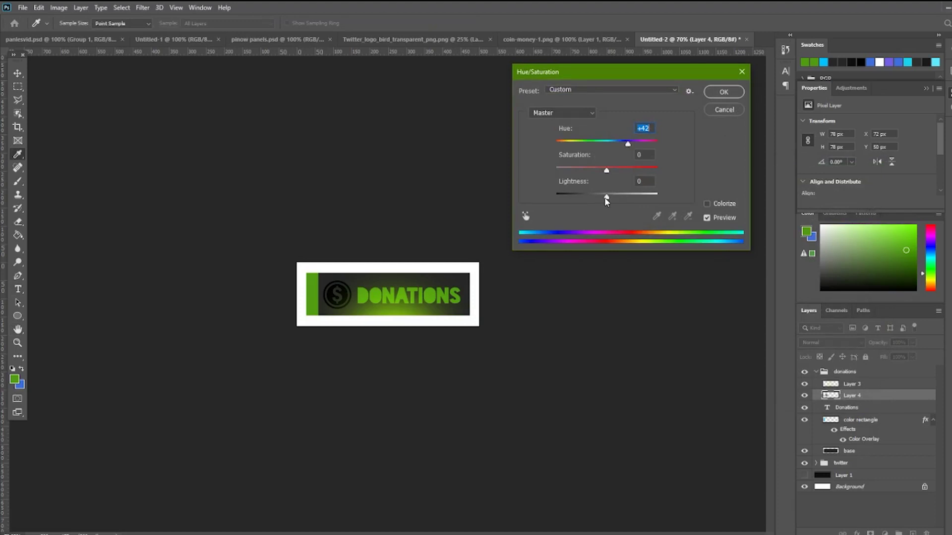
left_click_drag(604, 199, 522, 214)
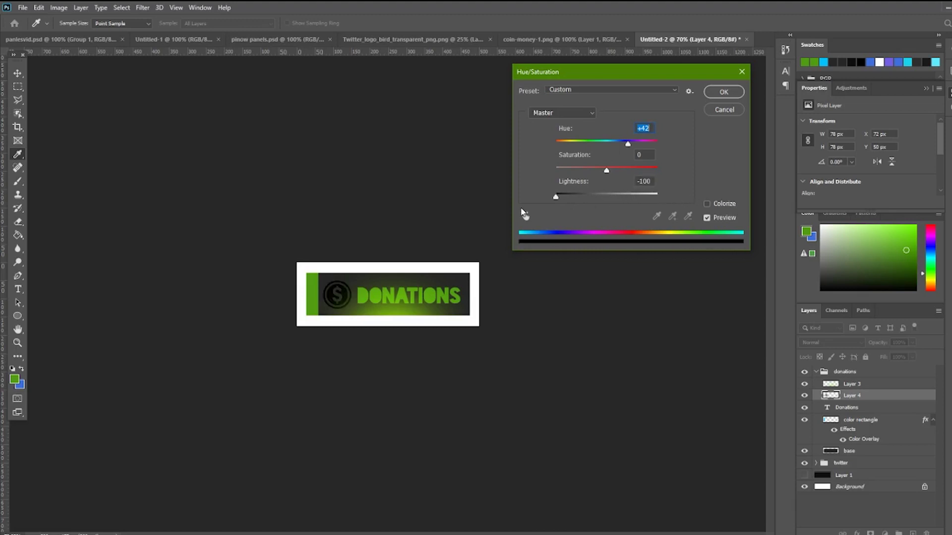
left_click(716, 112)
key("t")
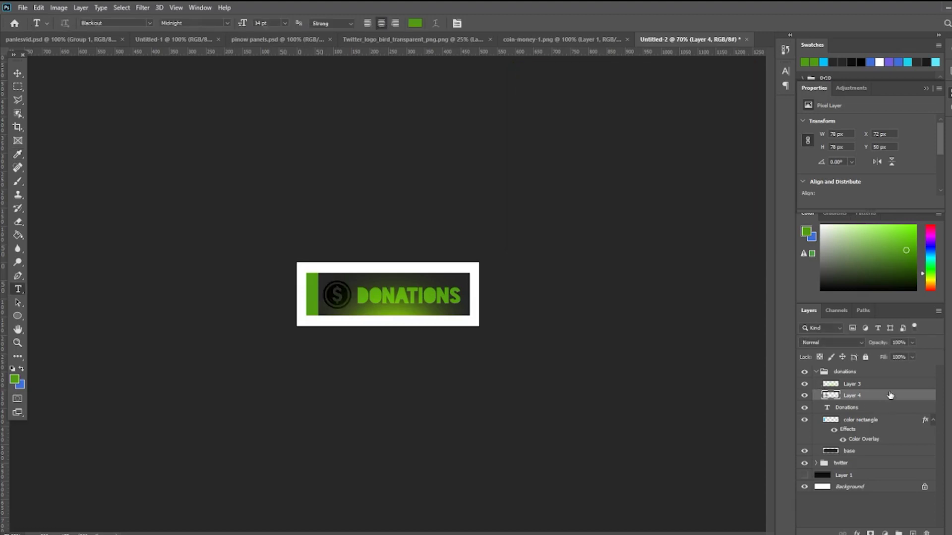
Add a light-green b6f980 Color Overlay to the coin icon on Layer 4
double_click(888, 396)
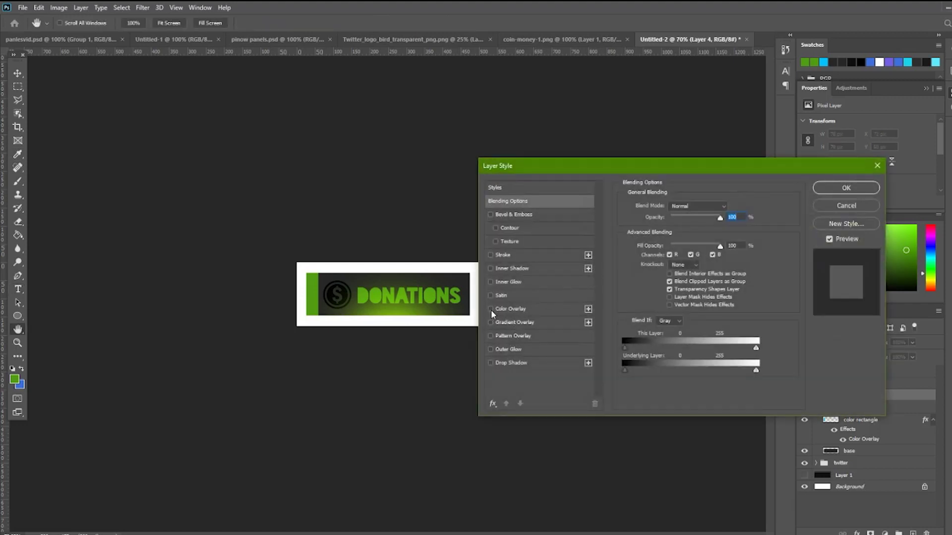
left_click(491, 309)
left_click(518, 307)
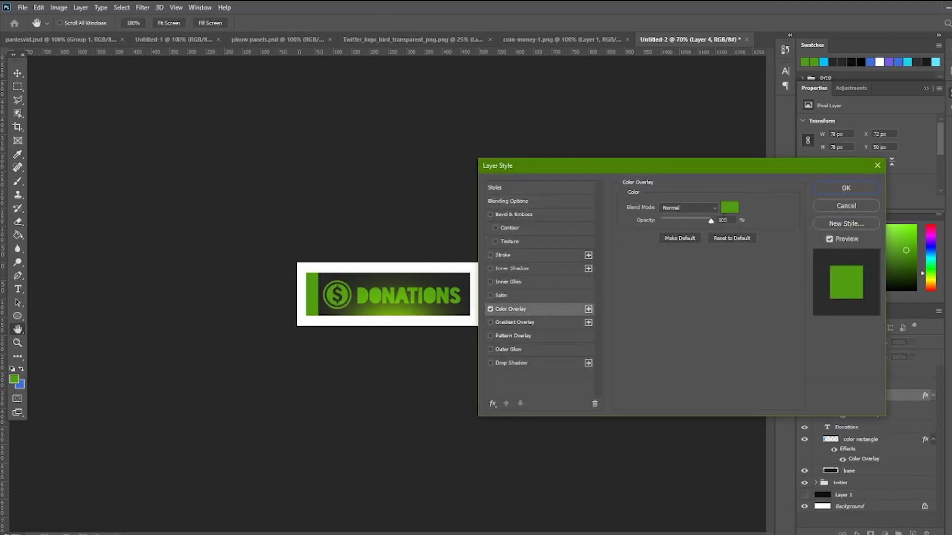
left_click(730, 207)
left_click(686, 301)
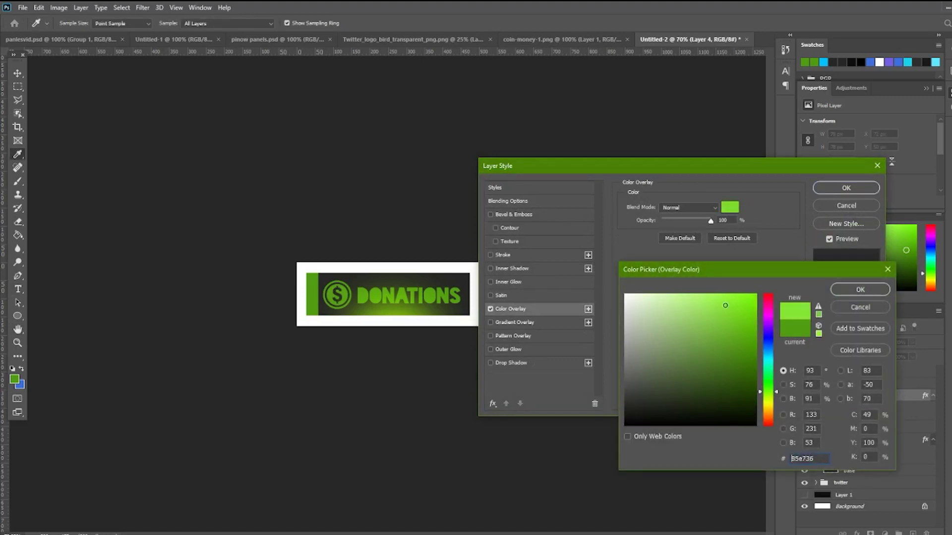
left_click(689, 296)
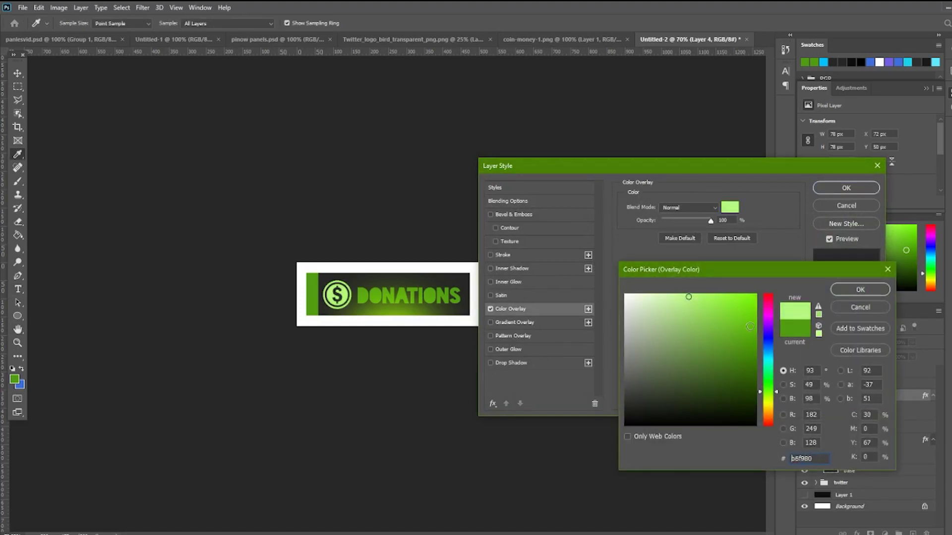
left_click(861, 290)
left_click(838, 188)
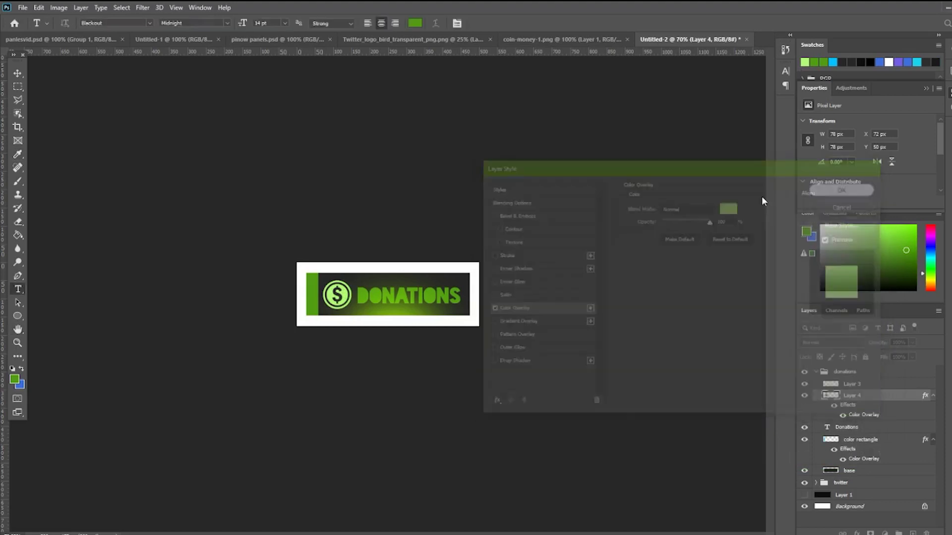
key("t")
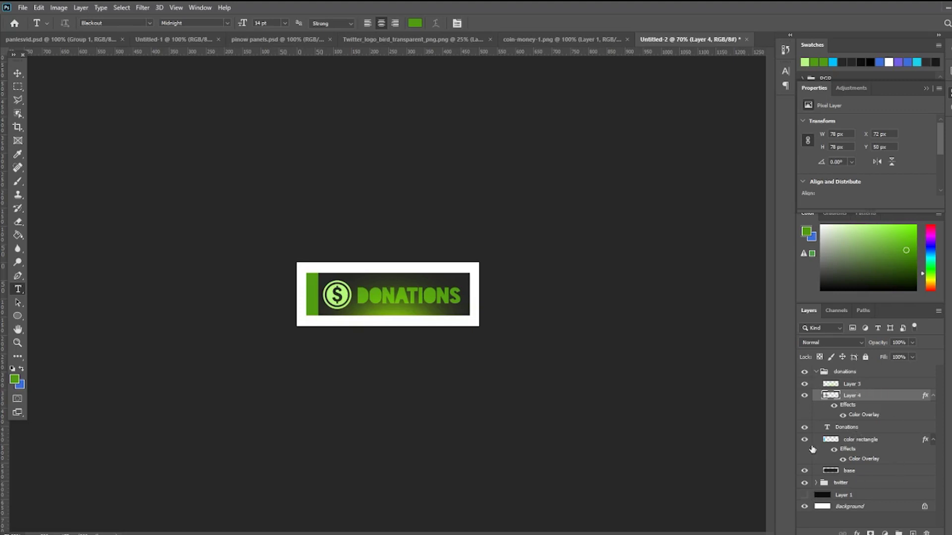
Briefly preview Layer 1's dark backdrop, then duplicate the donations group as 'donations copy'
left_click(805, 495)
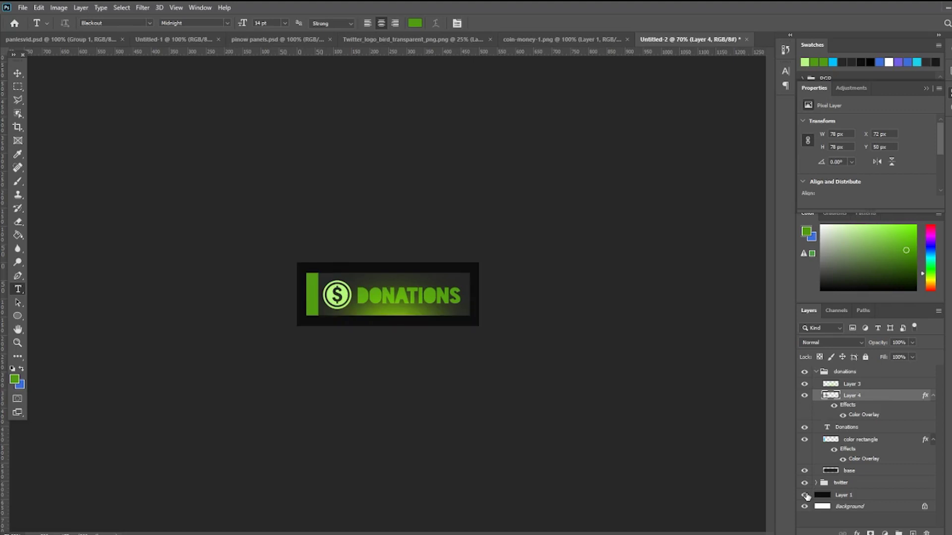
left_click(805, 496)
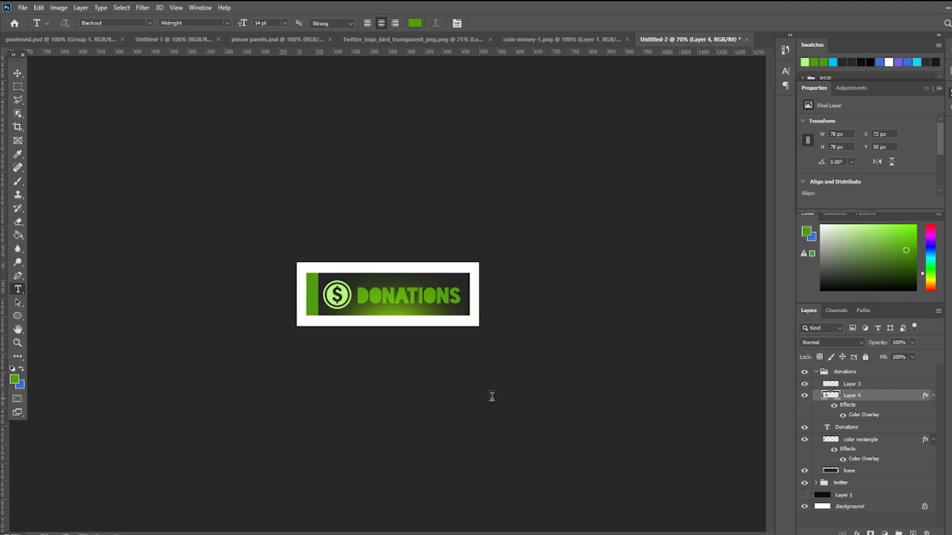
key("ctrl+j")
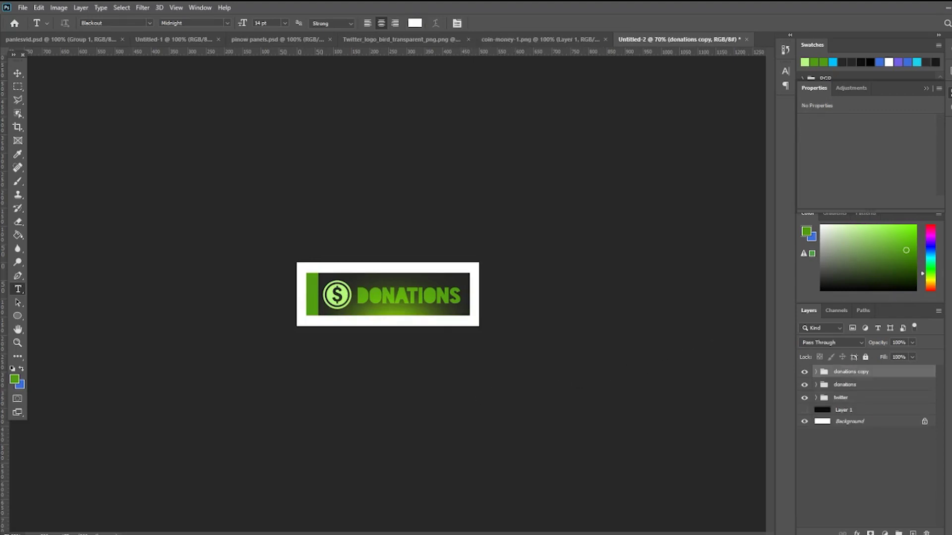